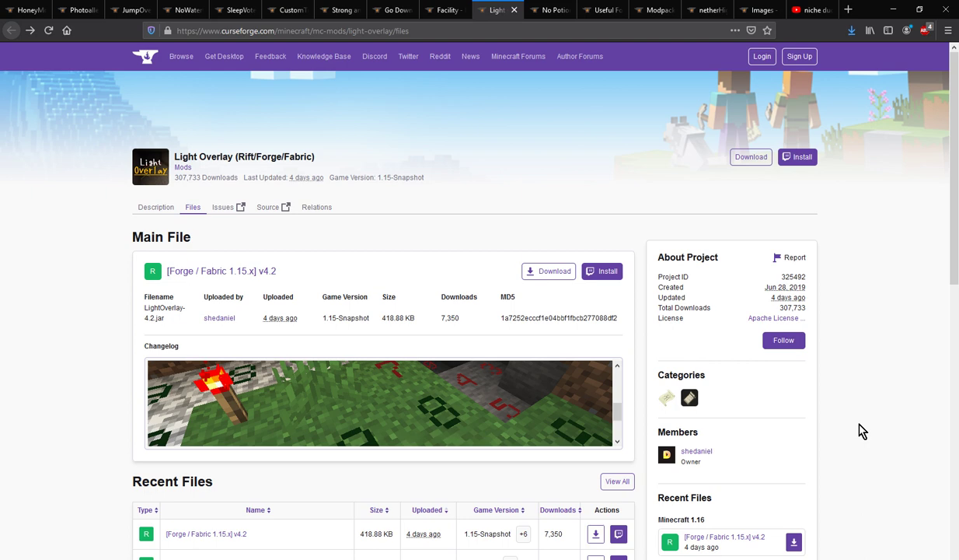
- Look through the main file and recent files on the Light Overlay mod's CurseForge page
scroll(874, 422, "down", 2)
scroll(874, 425, "down", 3)
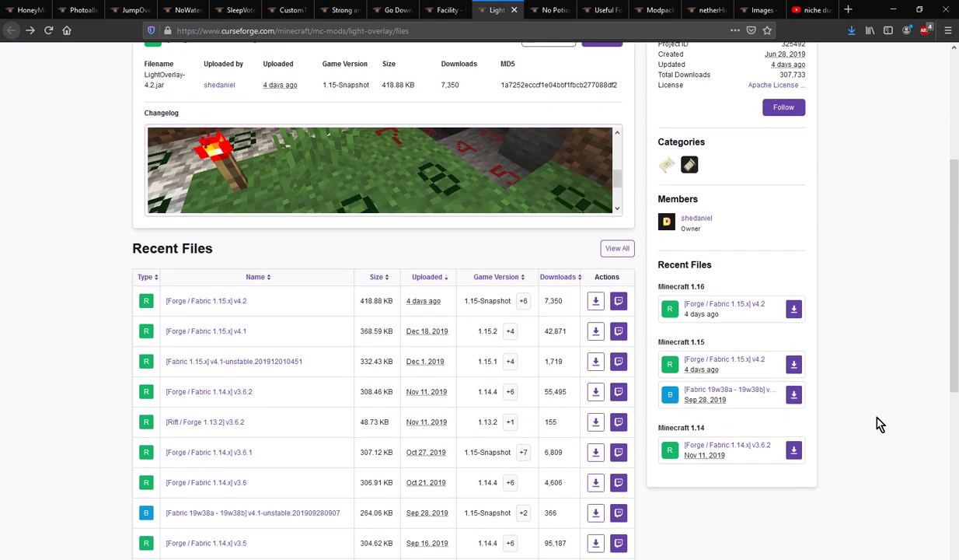
scroll(876, 424, "up", 3)
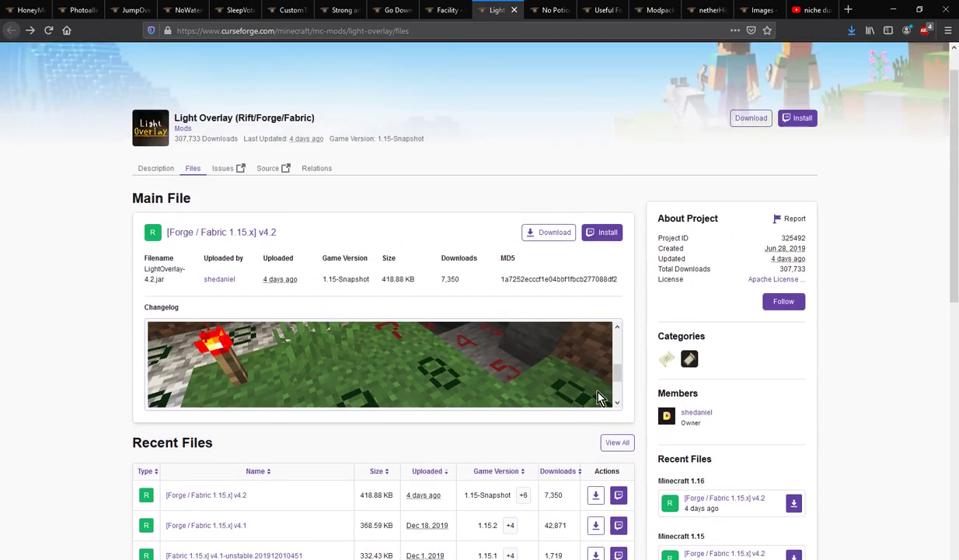
scroll(894, 438, "up", 1)
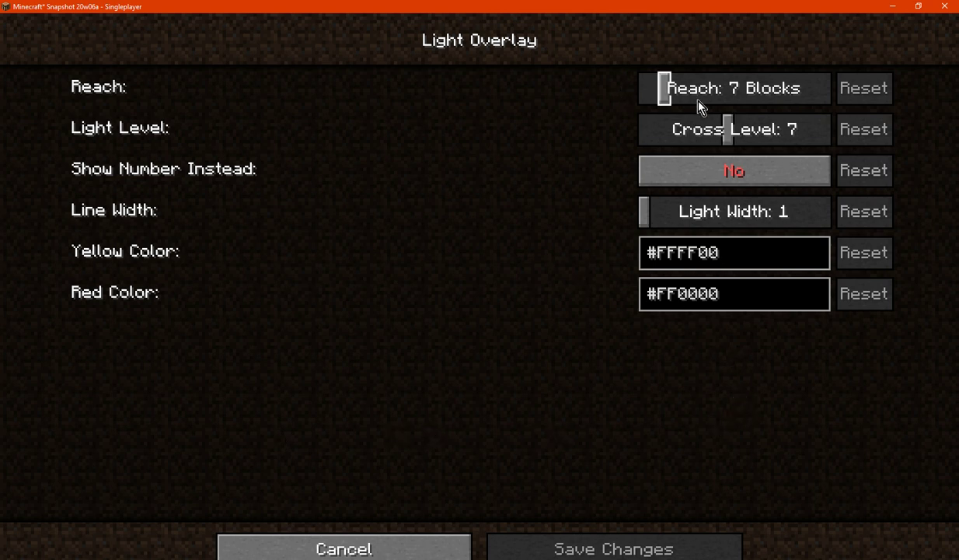
- In Minecraft, try out Light Overlay's reach, a light level of 5 and the number display, restoring each to its default
mouse_move(667, 92)
left_mouse_down()
mouse_move(835, 84)
mouse_move(668, 92)
left_mouse_up()
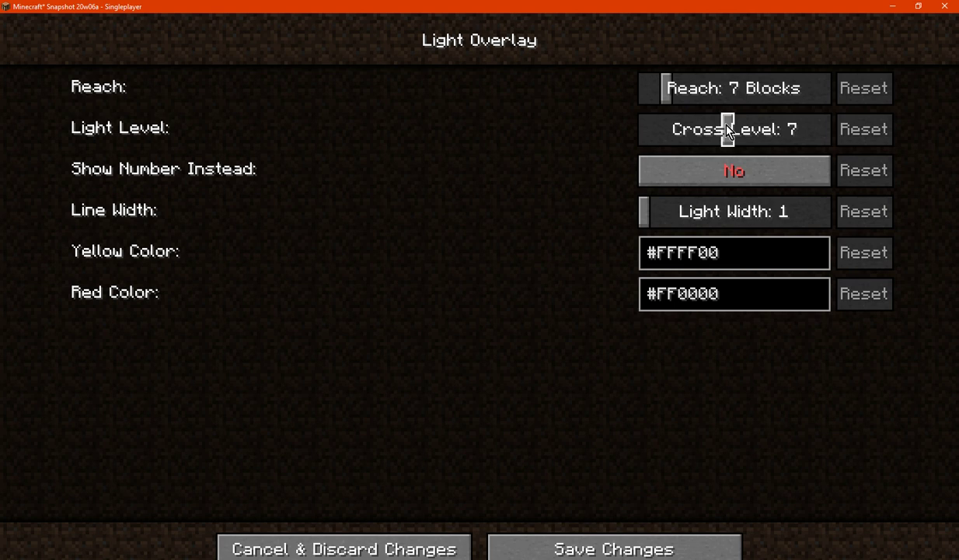
left_click_drag(728, 132, 604, 132)
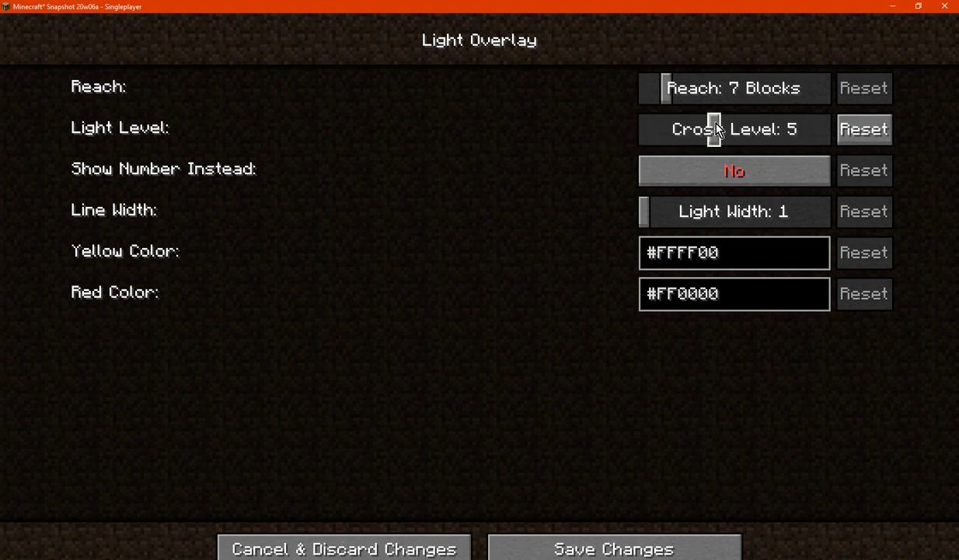
left_click(841, 126)
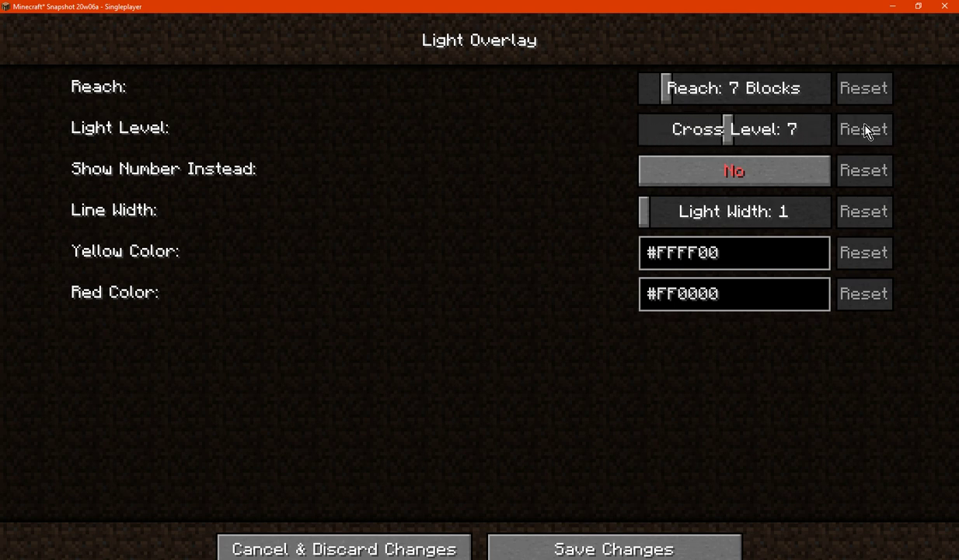
left_click(773, 179)
left_click(773, 175)
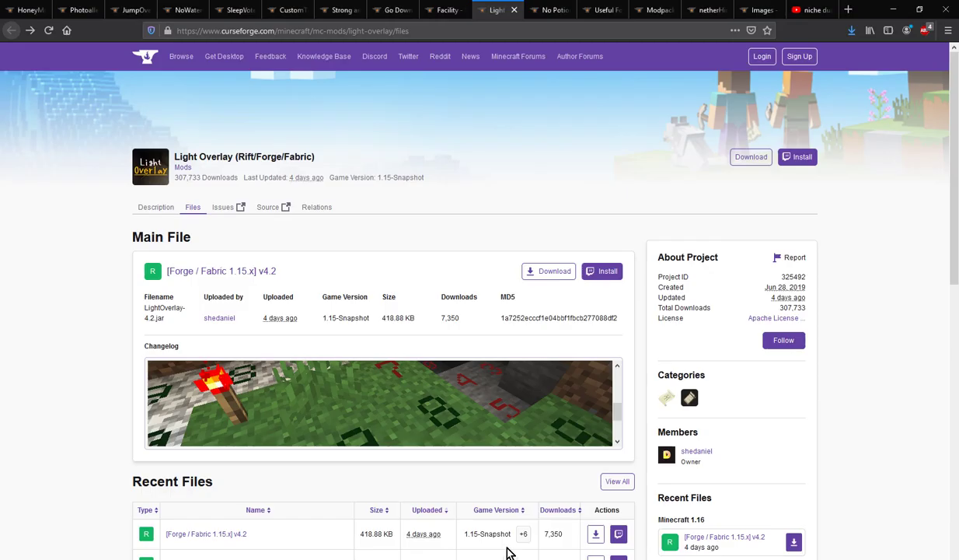
scroll(778, 443, "down", 3)
scroll(735, 505, "down", 2)
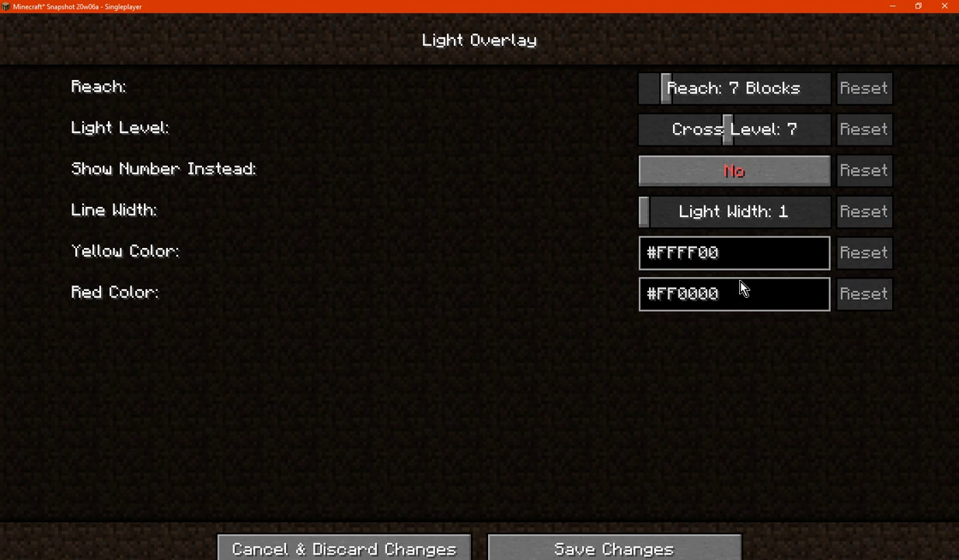
- Keep the Light Overlay line width at 1, save the settings, return to the game and toggle on the light overlay
left_click_drag(636, 211, 596, 209)
left_click(653, 546)
left_click(645, 539)
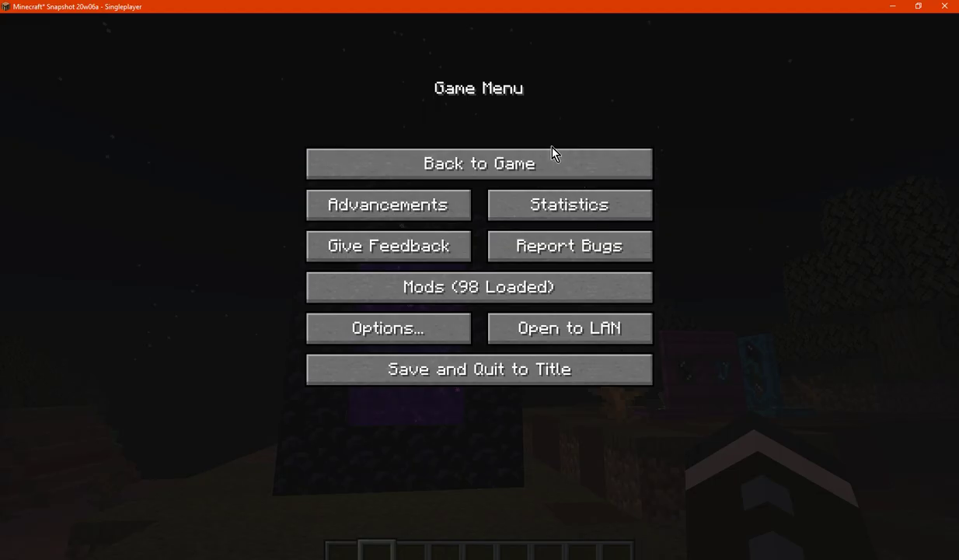
left_click(552, 153)
key("F7")
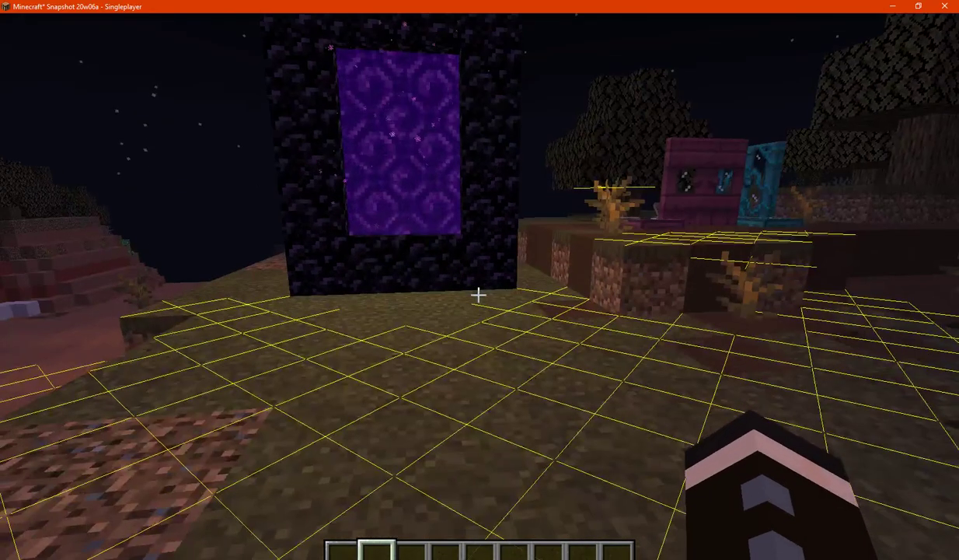
- Dig into the ground near the nether portal and tunnel through the terracotta to test the overlay in the dark
key("s")
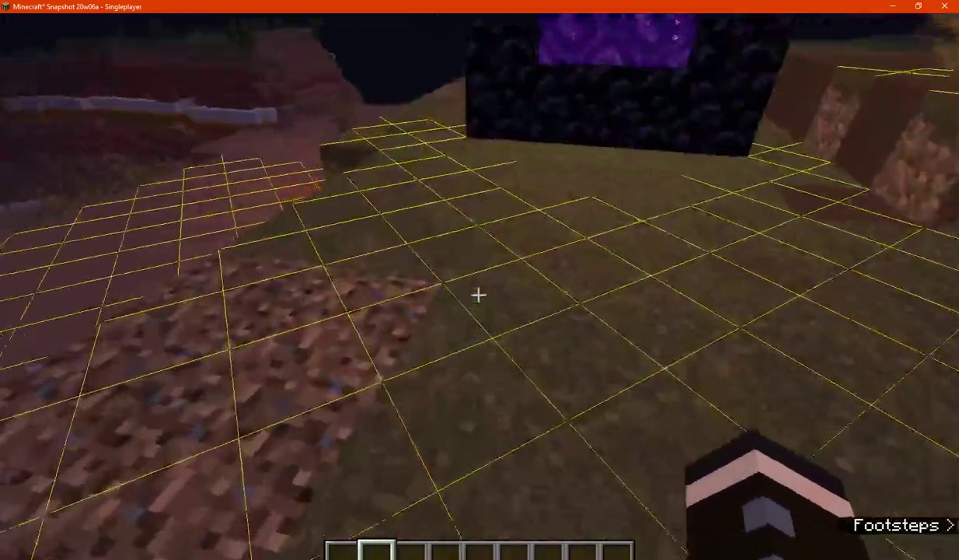
left_click(478, 293)
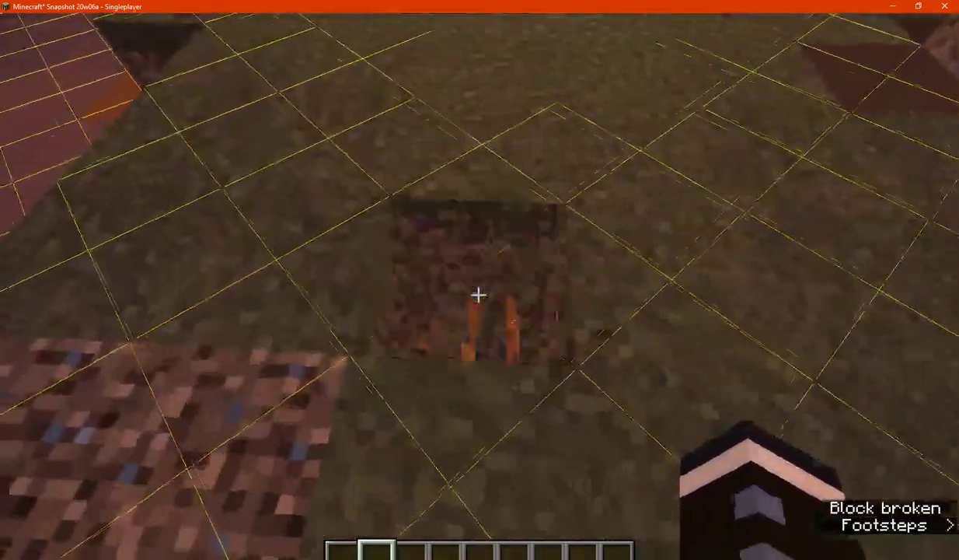
left_click(478, 295)
key("w")
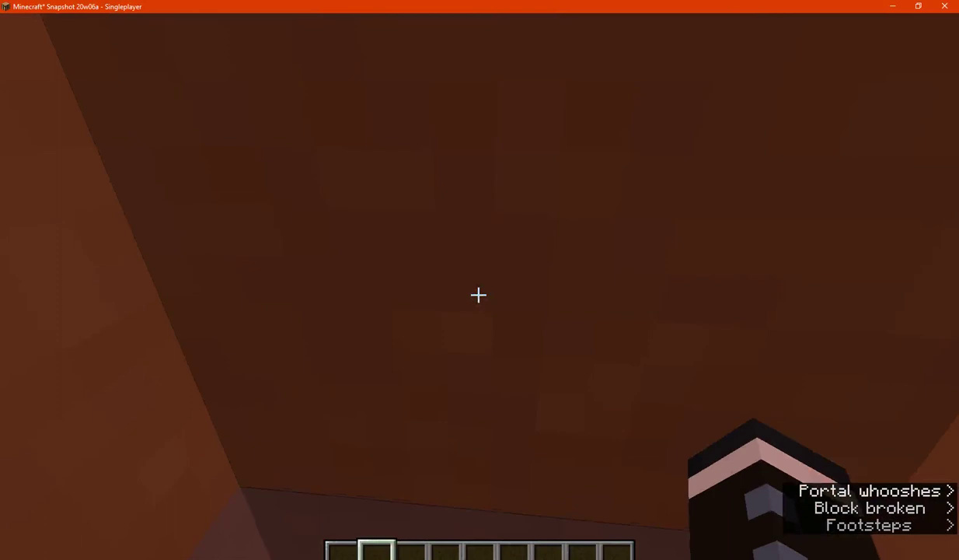
left_click(478, 294)
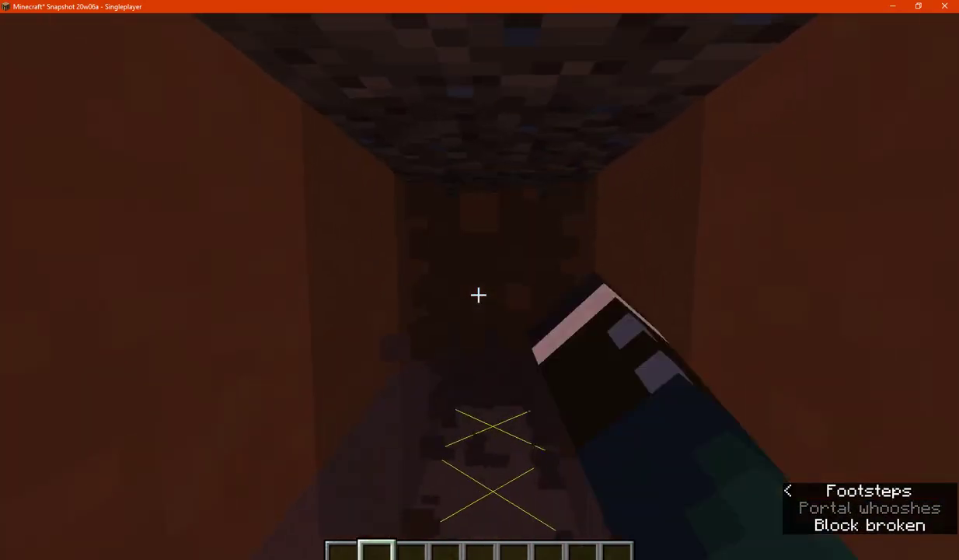
left_click(478, 294)
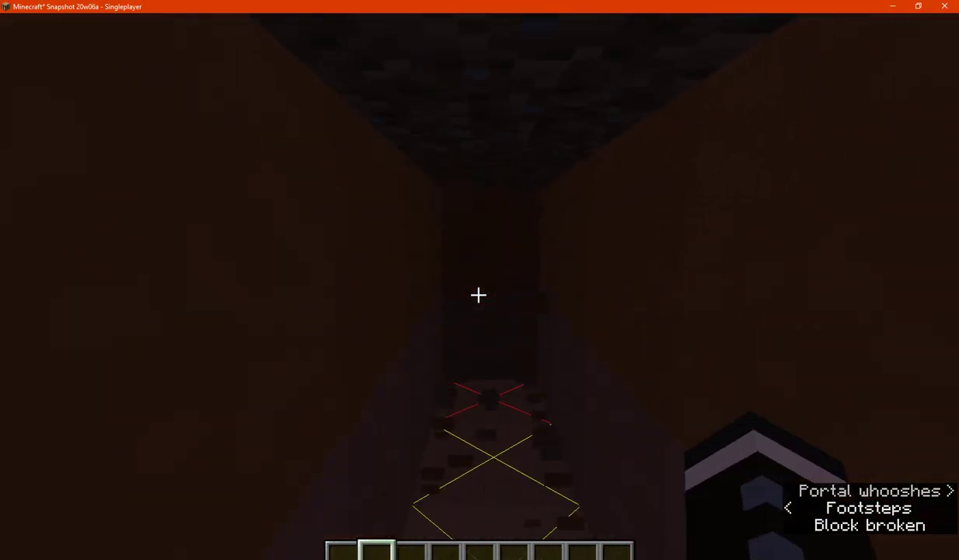
left_click(478, 293)
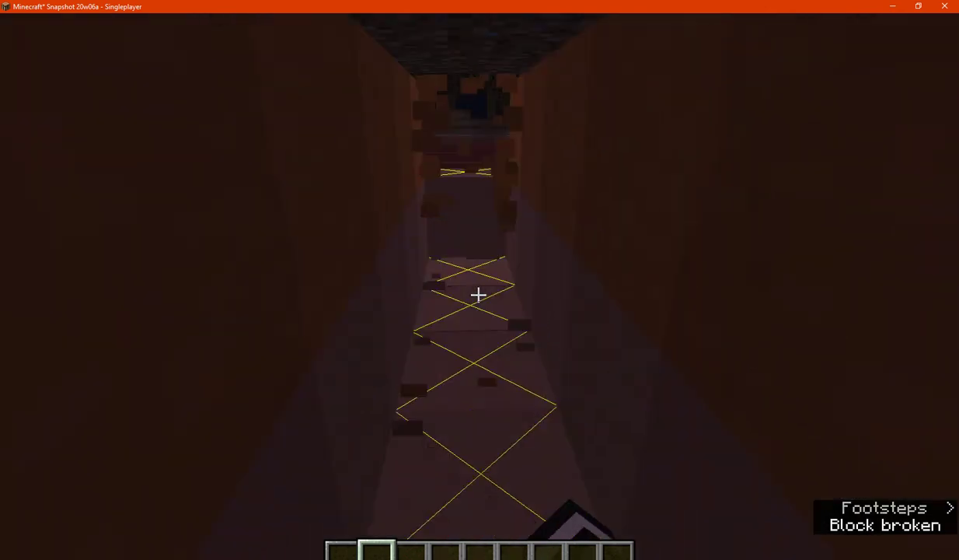
left_click(478, 294)
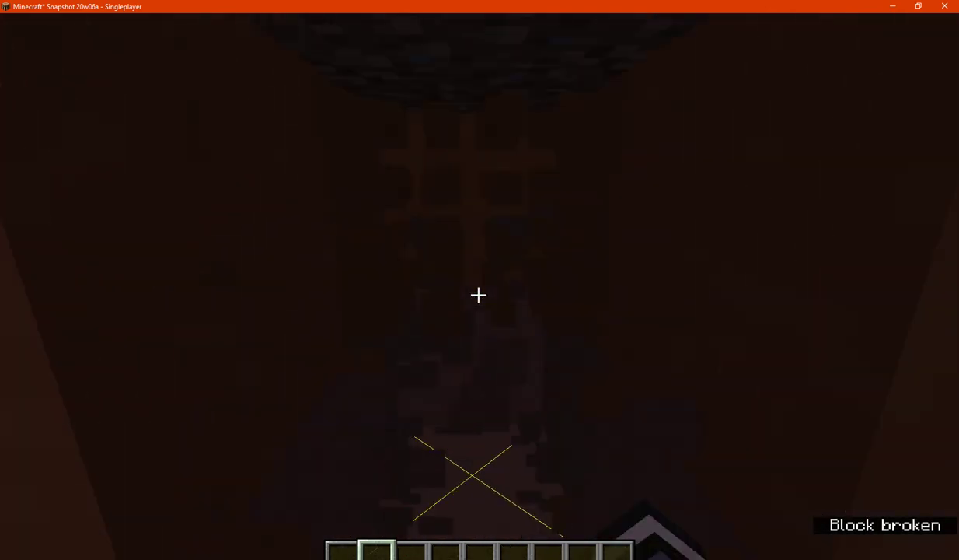
left_click(478, 294)
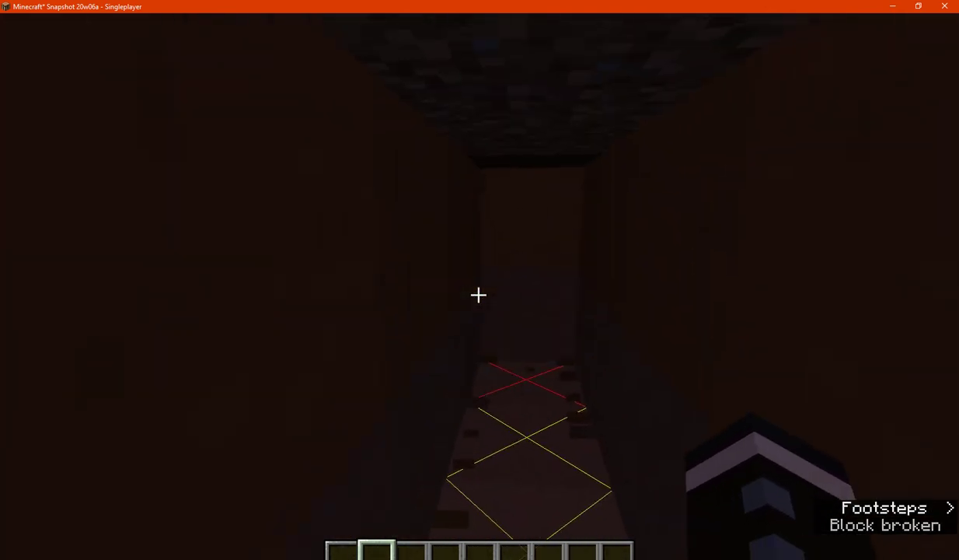
- Find the Light Overlay mod by searching the installed mods for "light" and open its configuration
key("Escape")
left_click(514, 287)
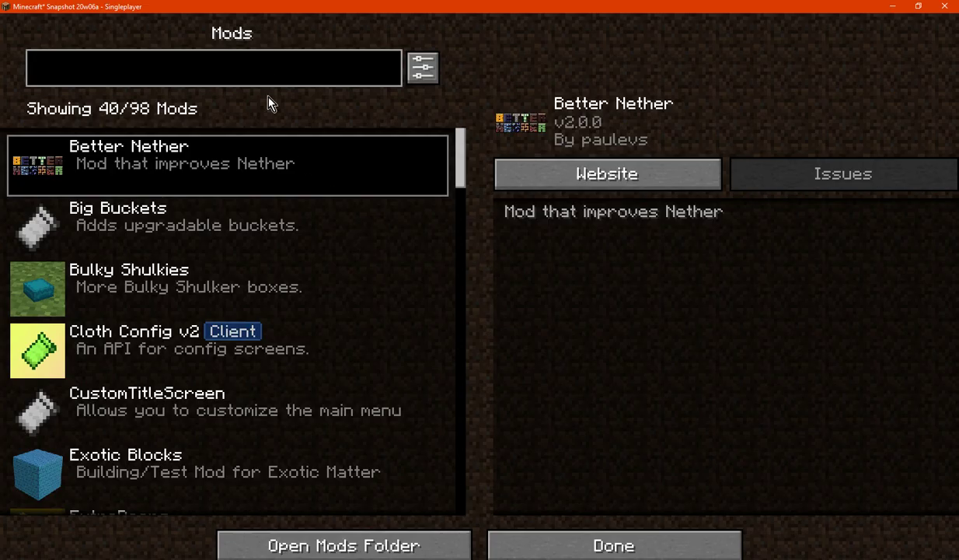
type("light")
left_click(407, 168)
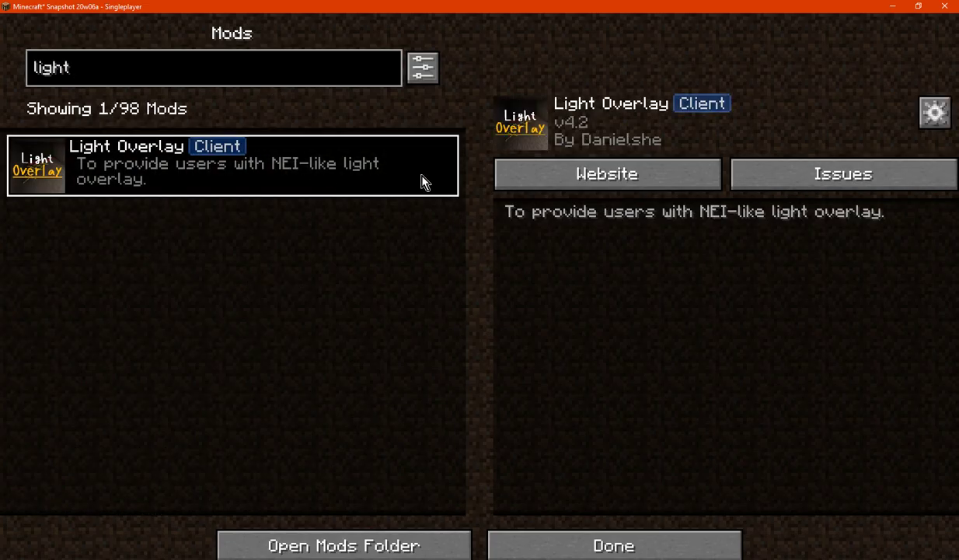
left_click(935, 114)
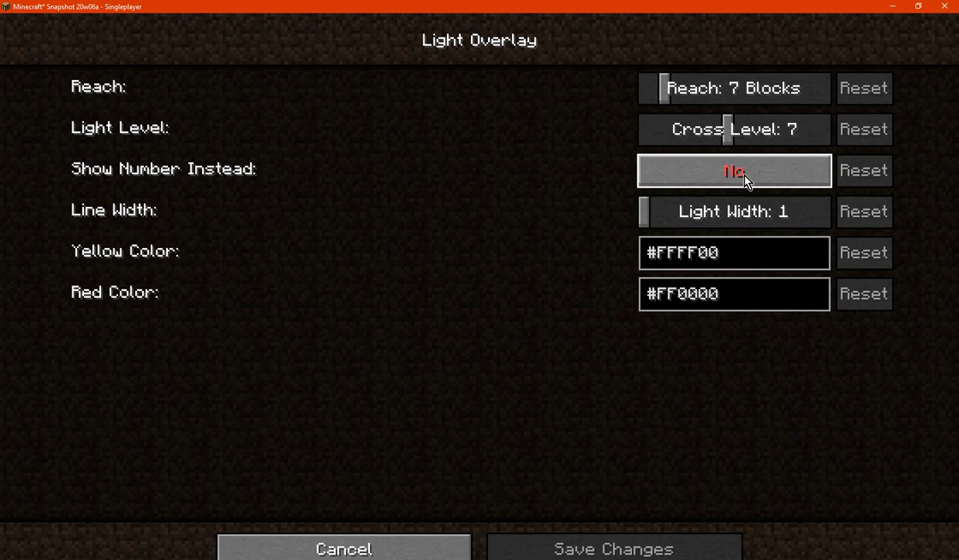
- Set Show Number Instead to Yes, save the changes and return to the game
left_click(718, 173)
left_click(649, 544)
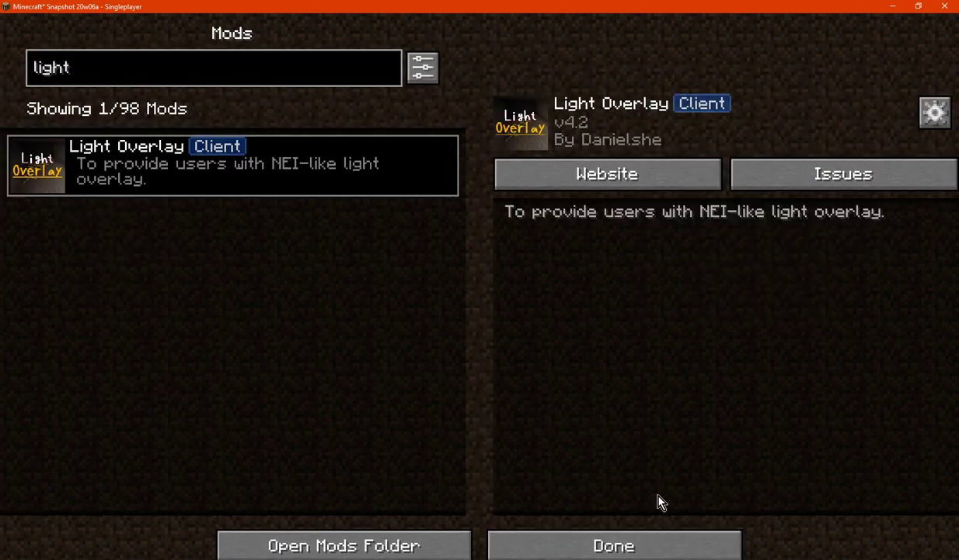
left_click(645, 545)
key("Escape")
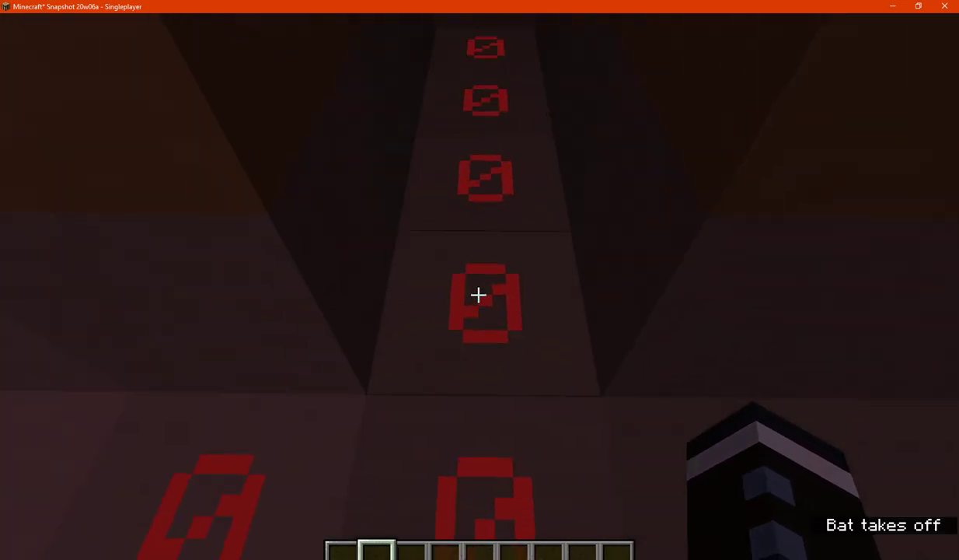
- Walk through the tunnel and climb back to the surface to view the light level numbers on the blocks
key("w")
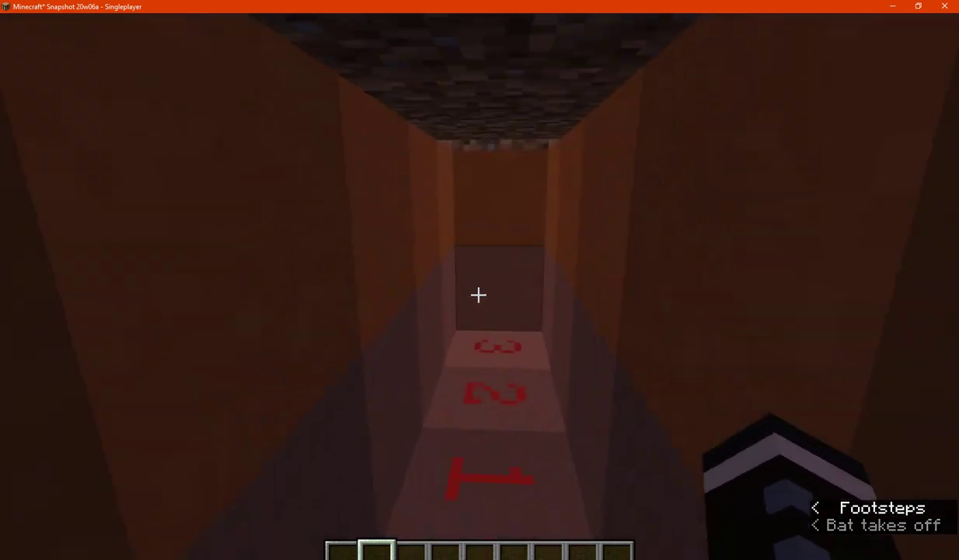
key("space")
key("space")
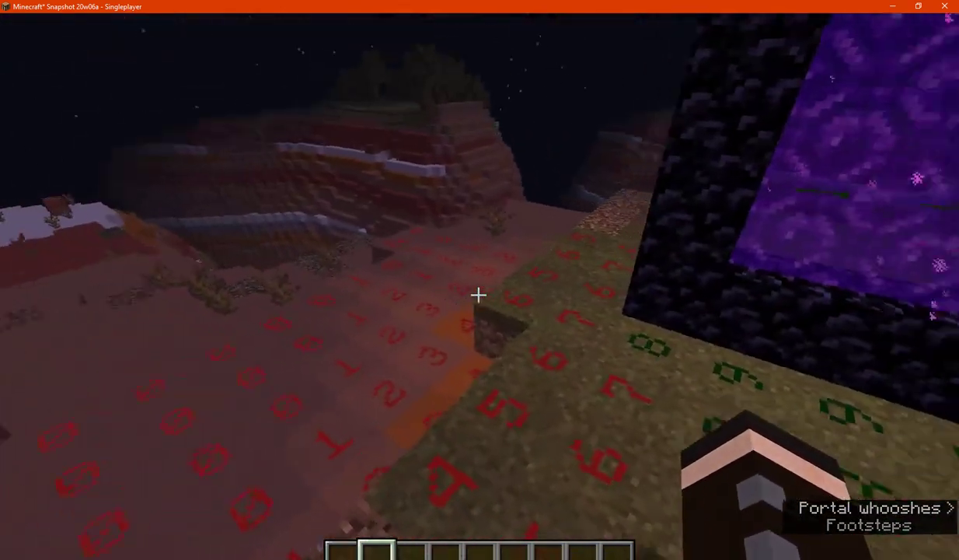
- Search the item list for "torch", take a regular torch and place it on the grass near the dug hole
key("e")
right_click(561, 547)
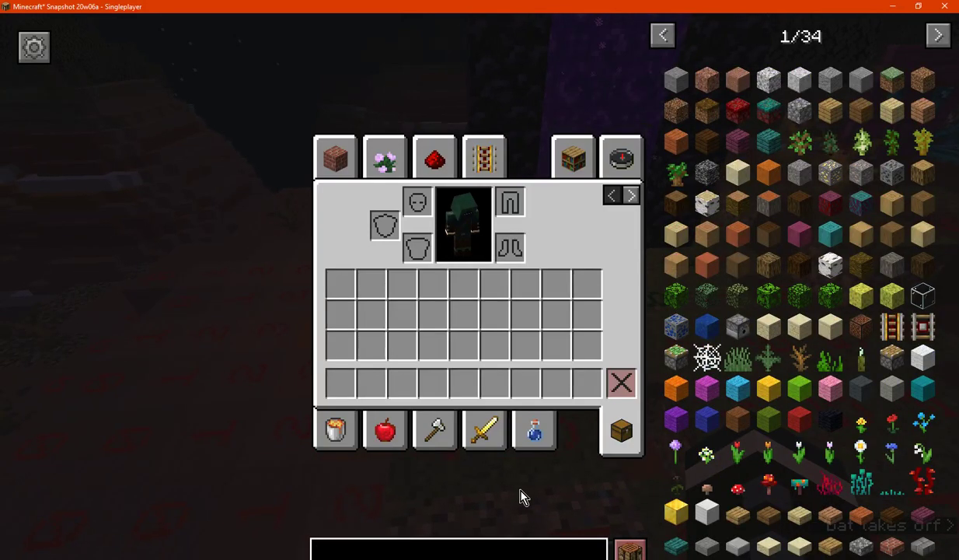
type("torch")
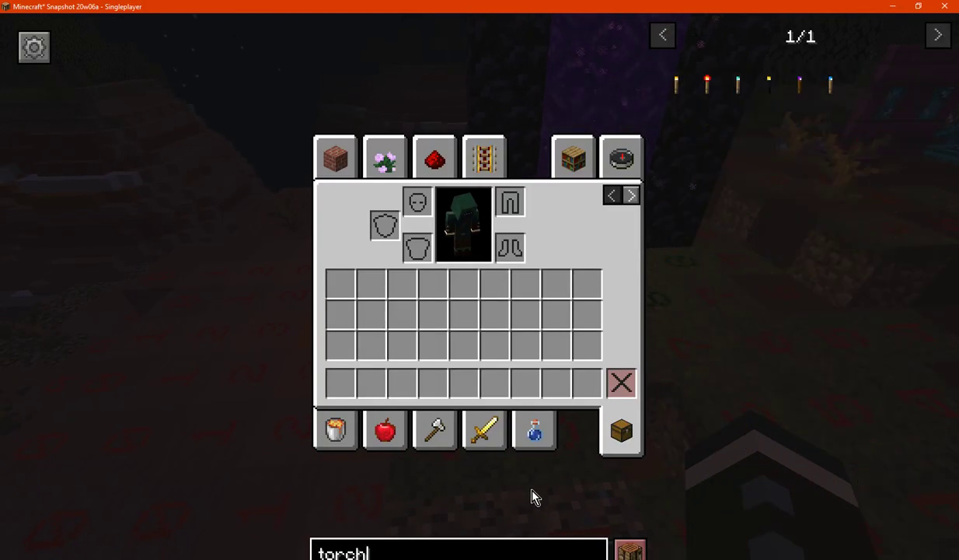
left_click(676, 87)
key("Escape")
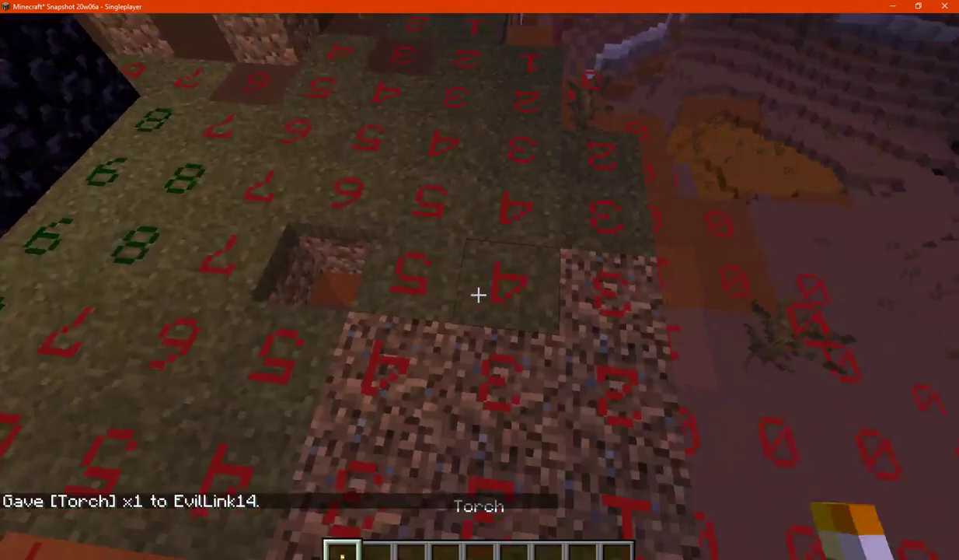
right_click(479, 294)
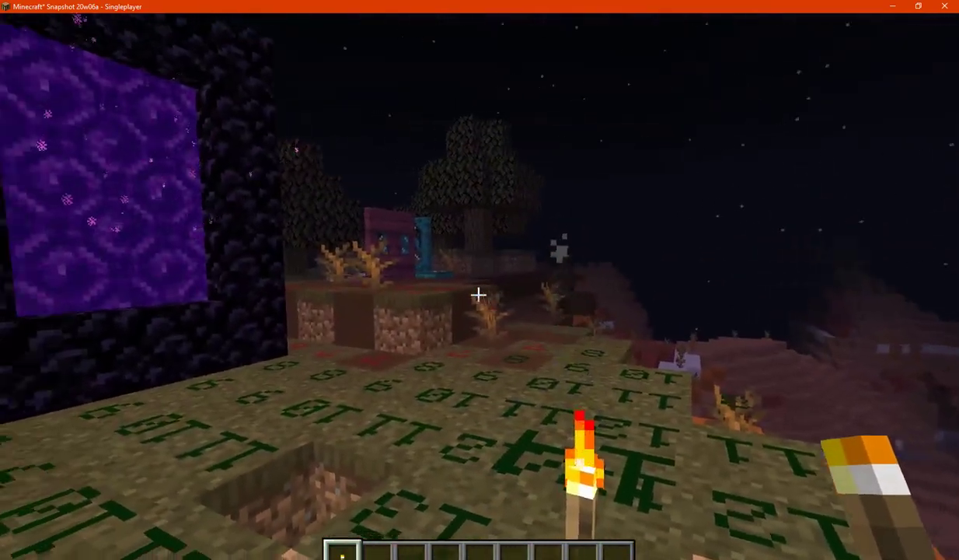
- Reopen the Light Overlay mod's configuration by searching the mod list for "light"
key("Escape")
left_click(479, 284)
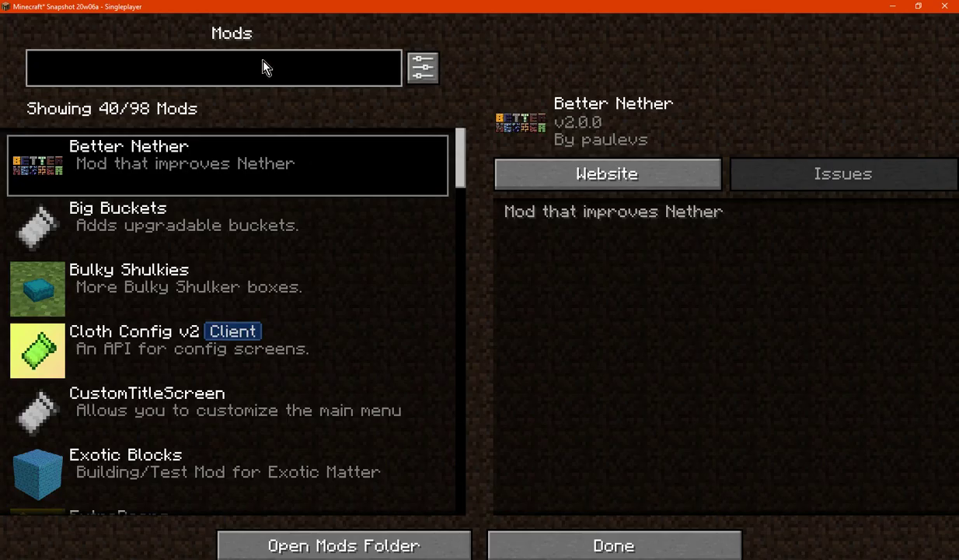
type("light")
left_click(318, 154)
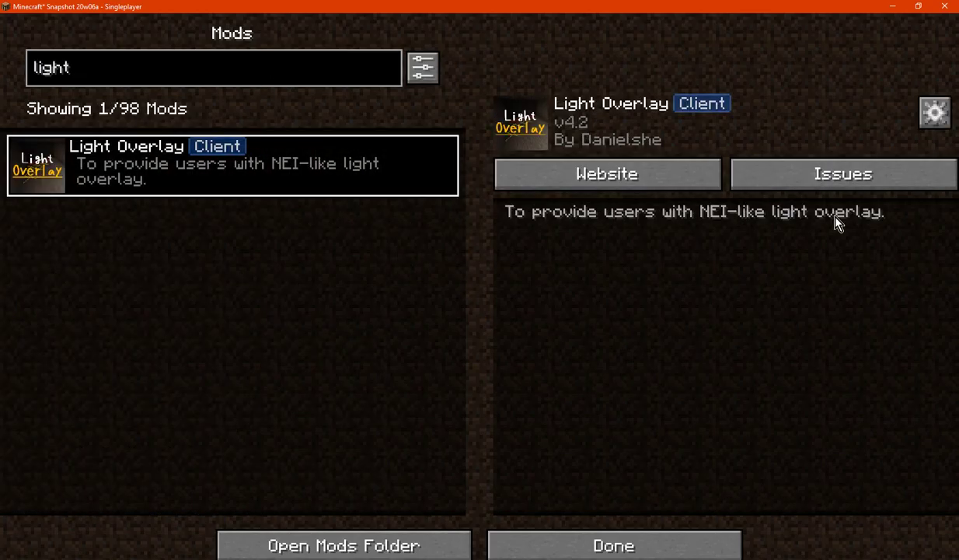
left_click(935, 113)
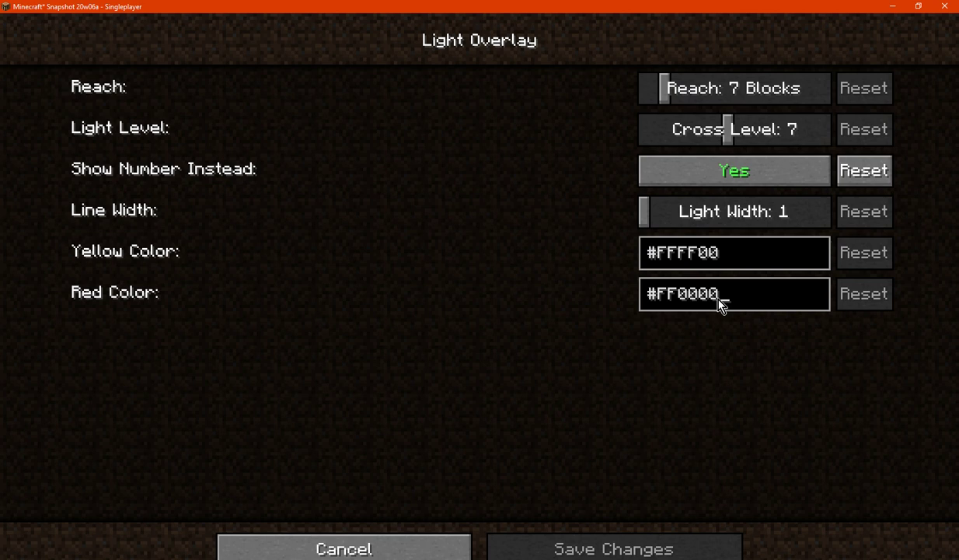
- Replace the Red Color value with #00000
key("BackSpace")
key("BackSpace")
key("BackSpace")
key("BackSpace")
key("BackSpace")
key("BackSpace")
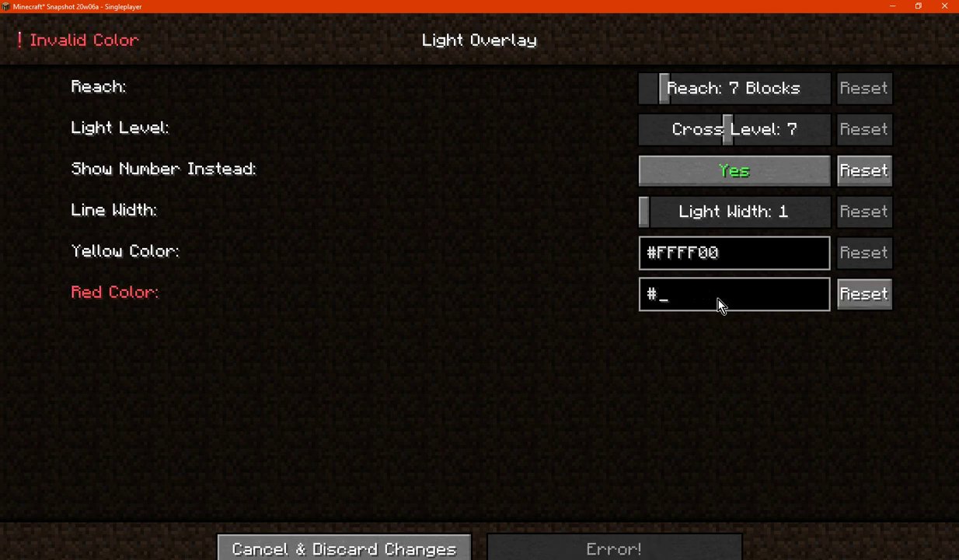
type("00000")
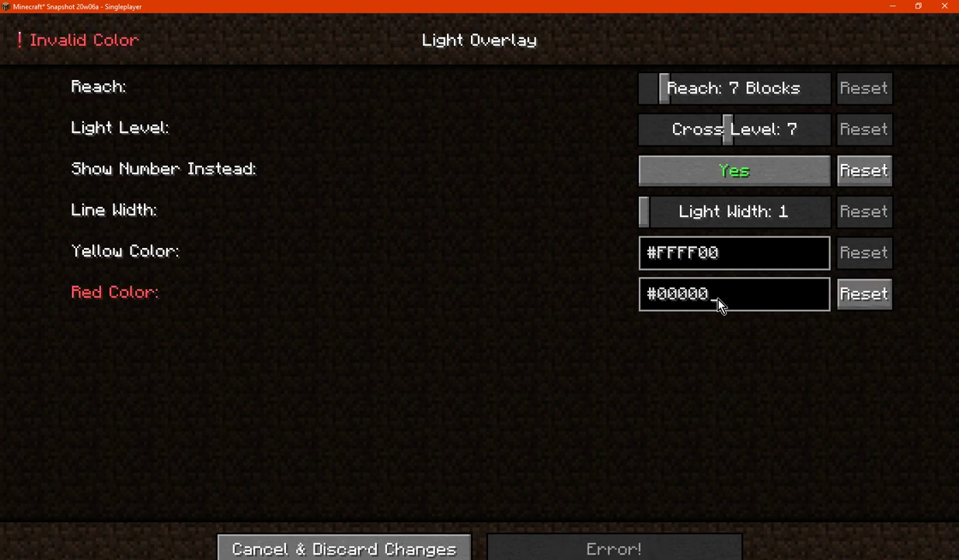
left_click(752, 263)
key("BackSpace")
key("BackSpace")
key("BackSpace")
key("BackSpace")
key("BackSpace")
key("BackSpace")
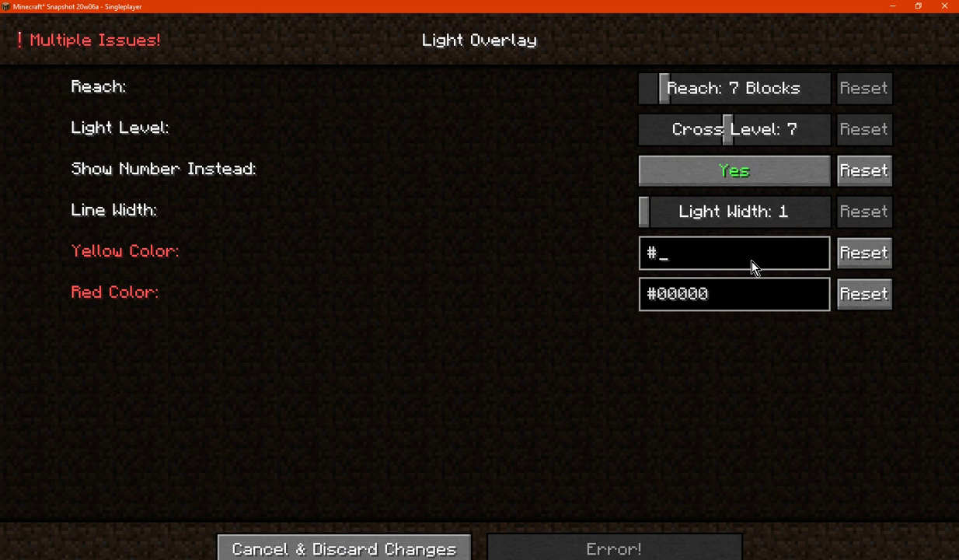
type("AAAA")
key("BackSpace")
type(")")
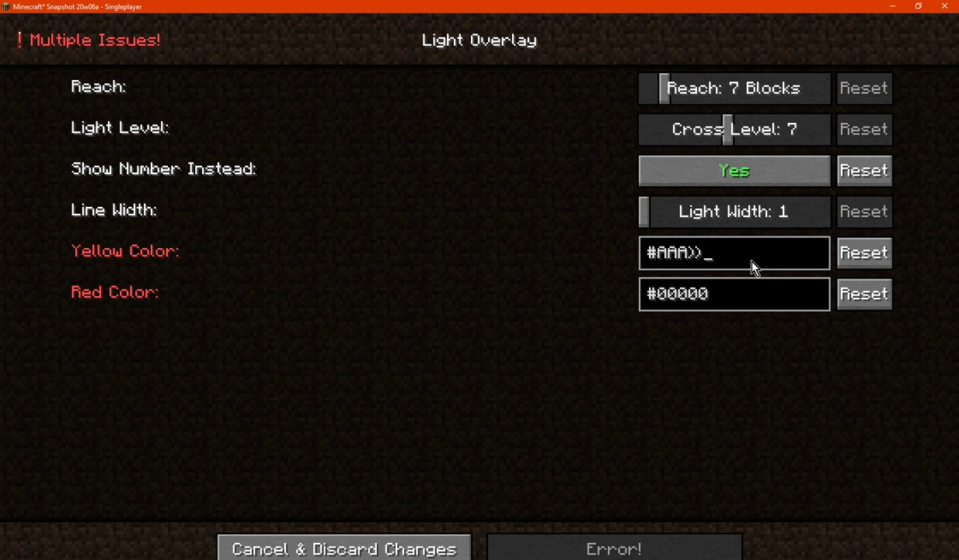
key("BackSpace")
type("00")
- Reset the Red Color and Yellow Color to their defaults, and set the Yellow Color to #AAAA00
left_click(865, 293)
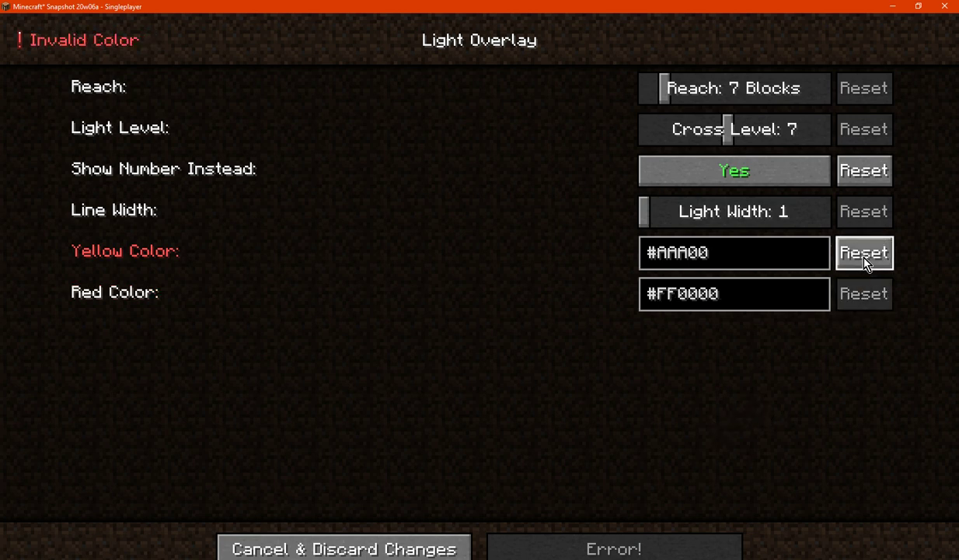
left_click(865, 254)
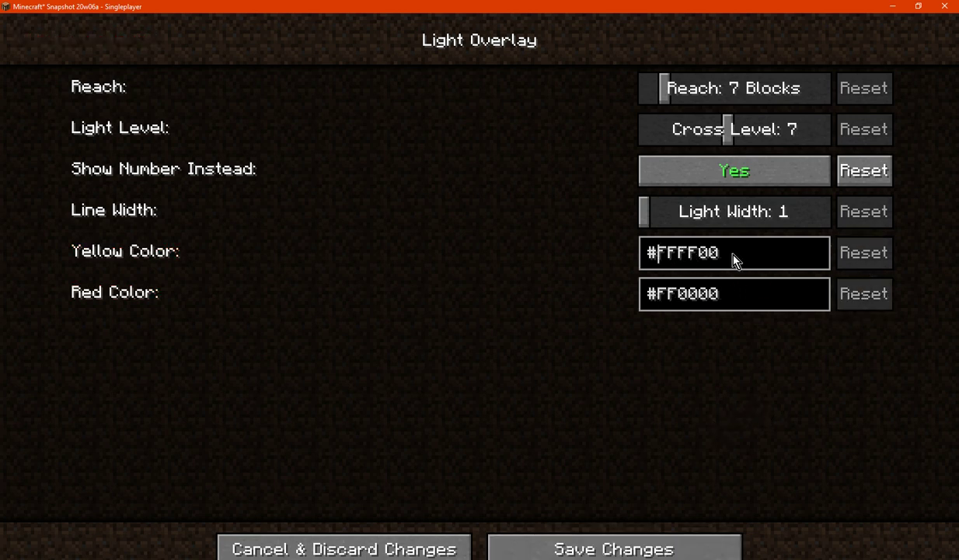
key("Delete")
key("Delete")
key("Delete")
key("Delete")
key("Delete")
key("Delete")
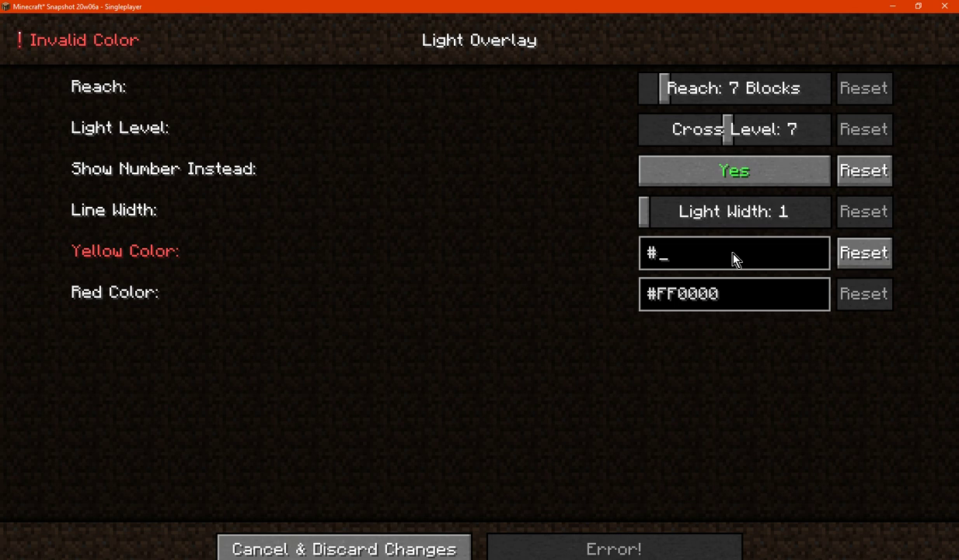
type("AAAA")
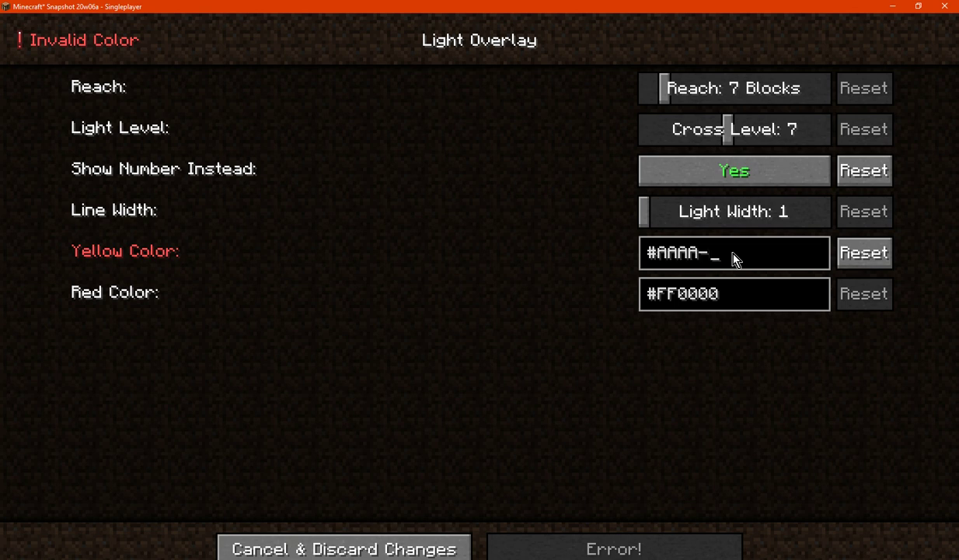
type("-")
key("BackSpace")
type("00")
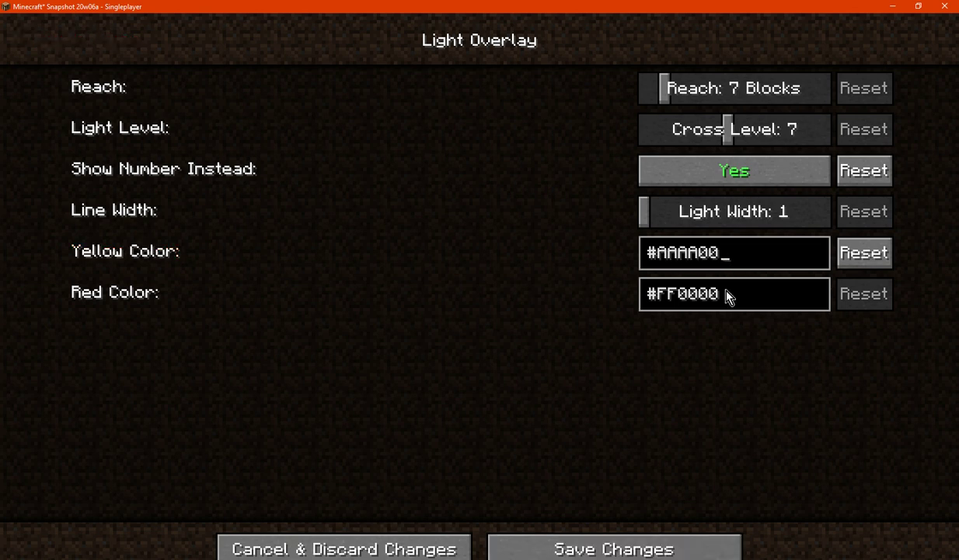
- Replace the Red Color value with #CFAA99
left_click(728, 295)
key("BackSpace")
key("BackSpace")
key("BackSpace")
key("BackSpace")
key("BackSpace")
key("BackSpace")
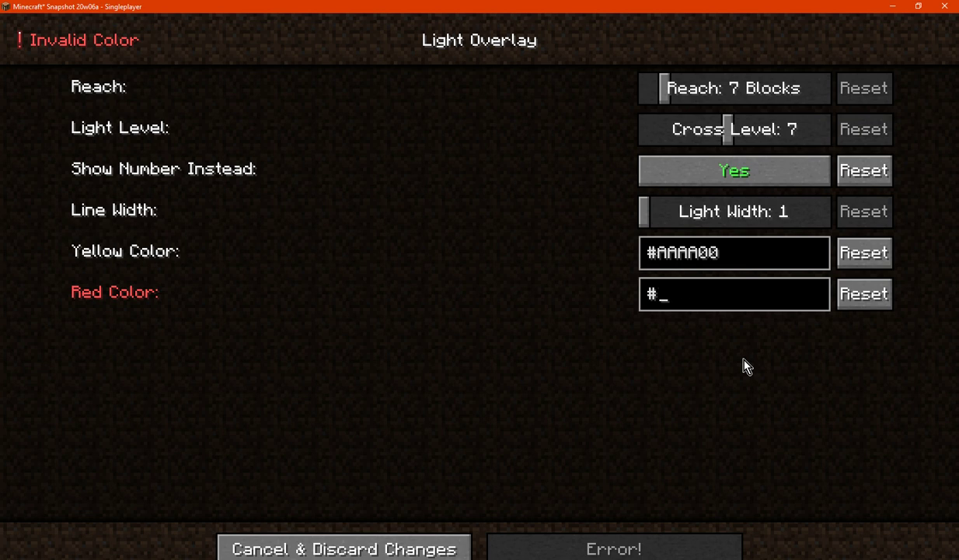
type("CFAA00")
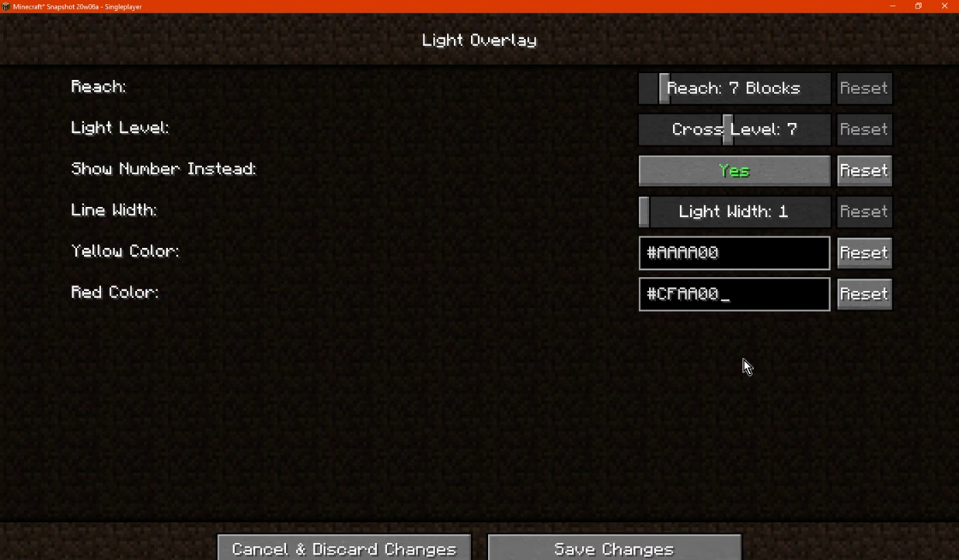
key("BackSpace")
key("BackSpace")
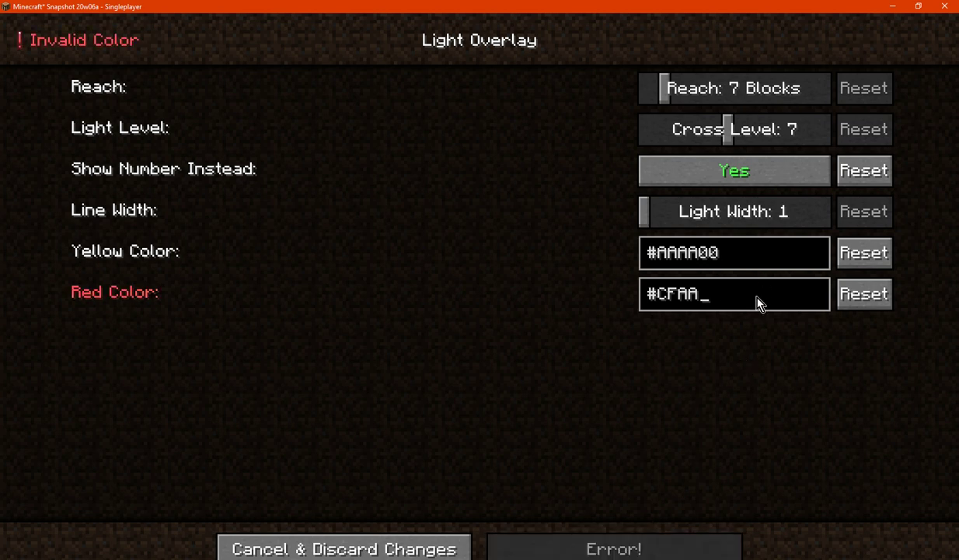
type("99")
- Save the color changes and return to the game to view the light level numbers around the torch
left_click(607, 540)
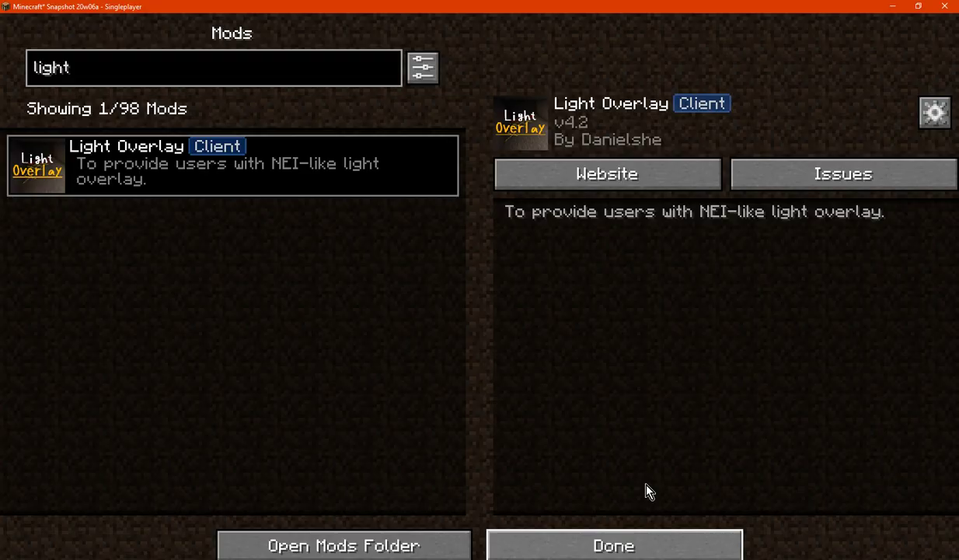
left_click(661, 543)
left_click(572, 159)
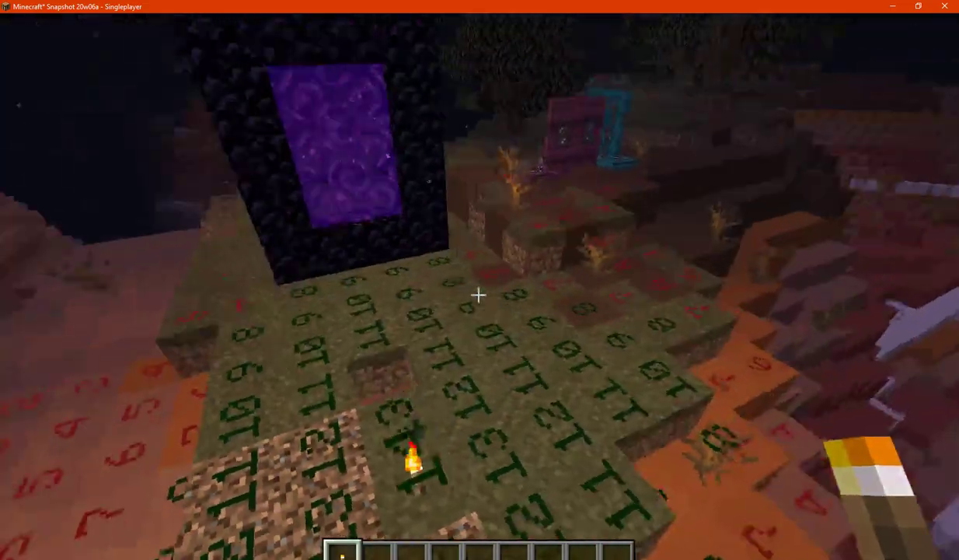
key("s")
key("w")
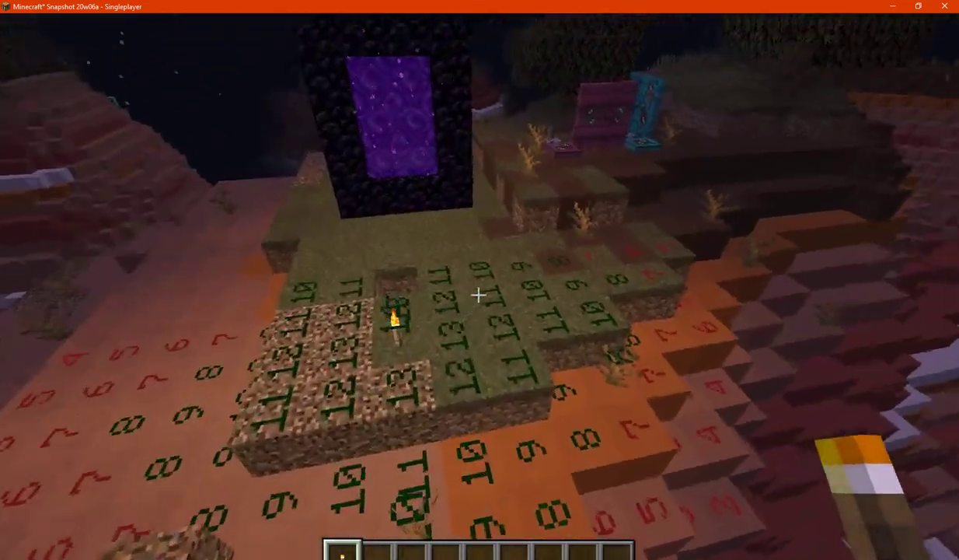
- Reopen the Light Overlay mod's configuration by searching the mod list for "light"
key("Escape")
left_click(415, 319)
key("Escape")
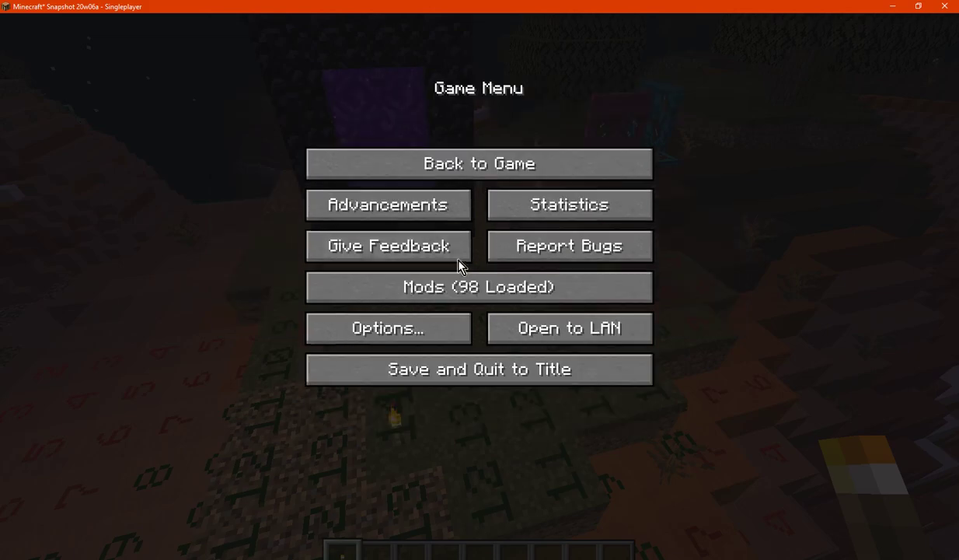
left_click(477, 286)
type("light")
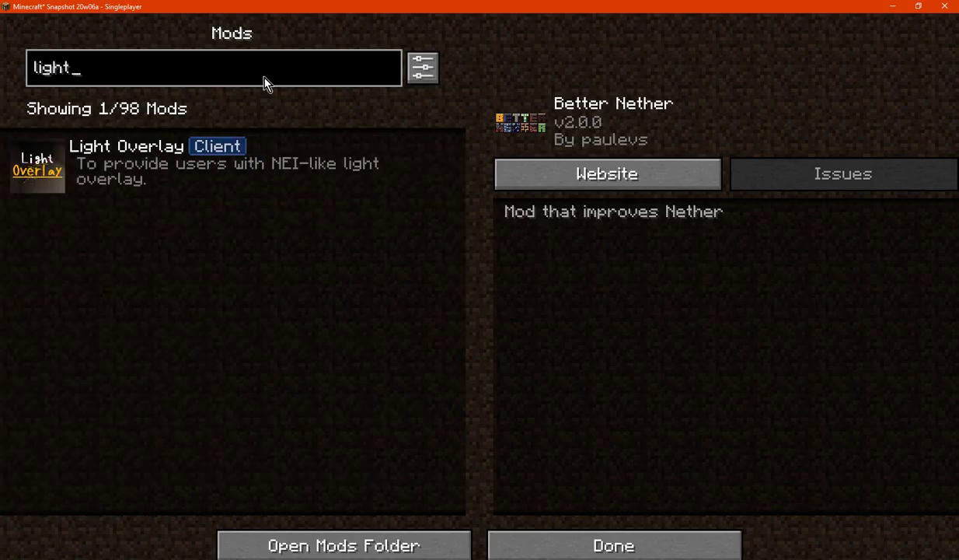
left_click(395, 169)
left_click(936, 112)
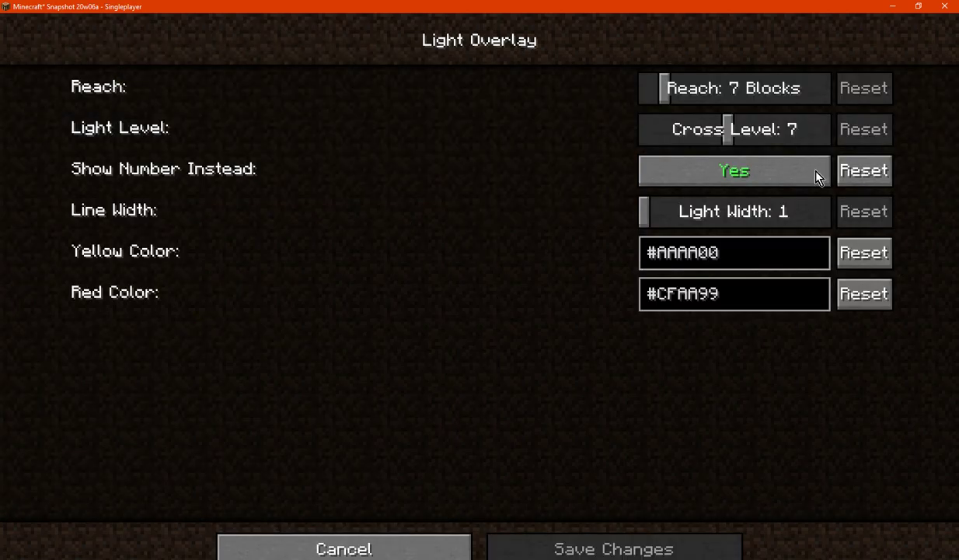
- Set Show Number Instead to No, save the change and return to the game to view the cross overlay
left_click(713, 169)
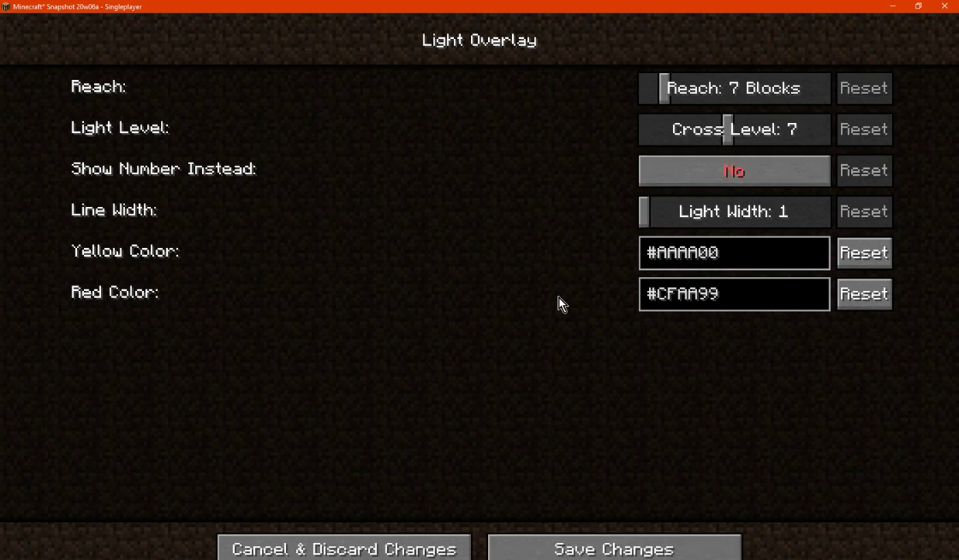
left_click(626, 544)
left_click(626, 544)
left_click(533, 160)
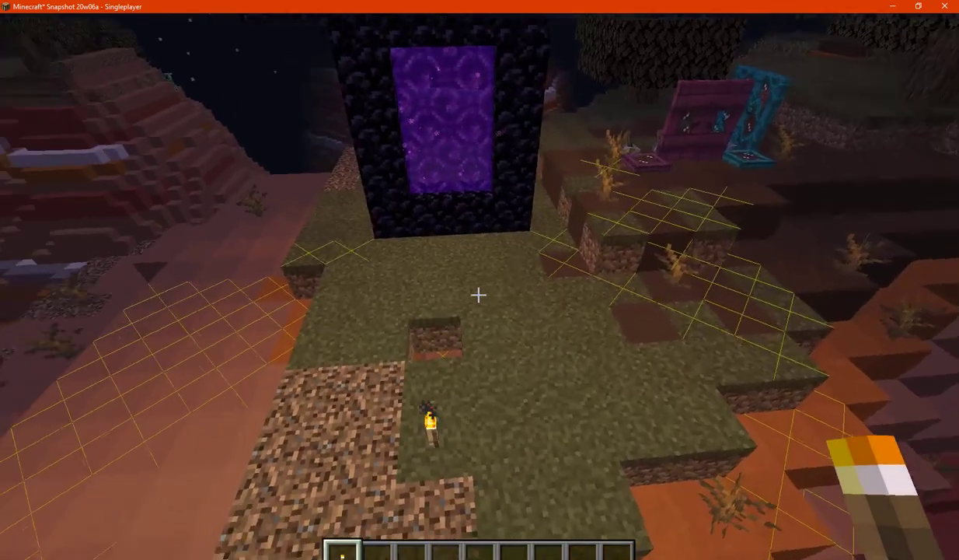
key("s")
key("w")
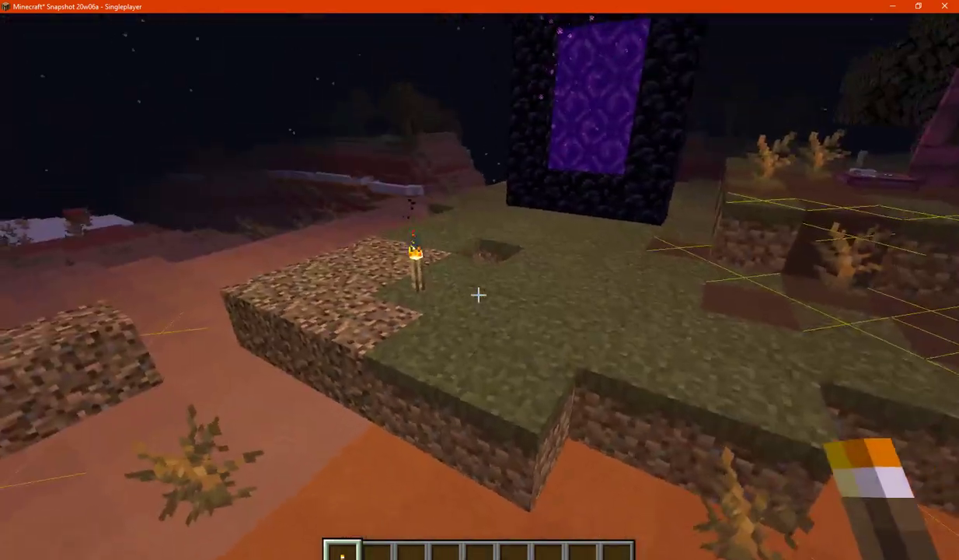
- Walk up to the torch beside the dug hole and break it
key("w")
left_click(478, 295)
key("w")
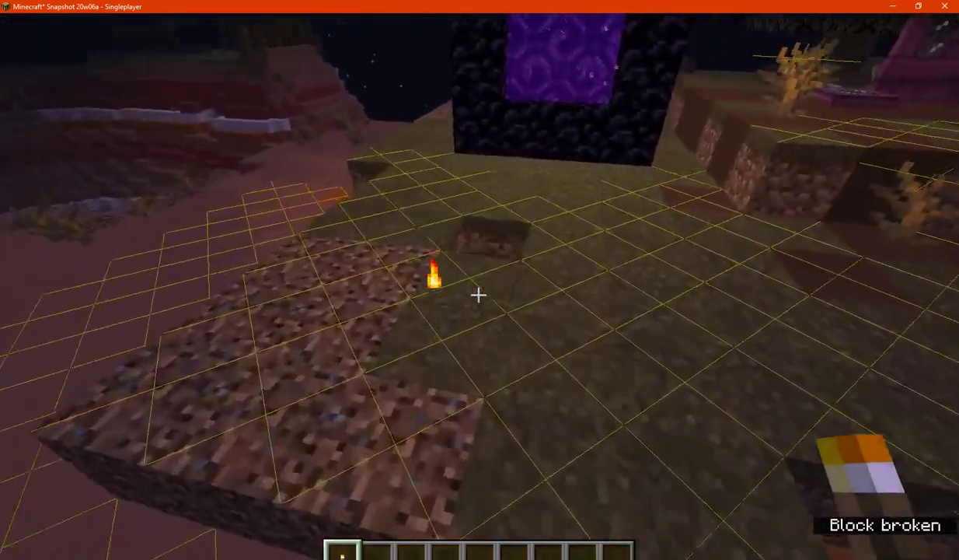
- Walk through the tunnel and climb back to the surface to examine the cross overlay colors
key("w")
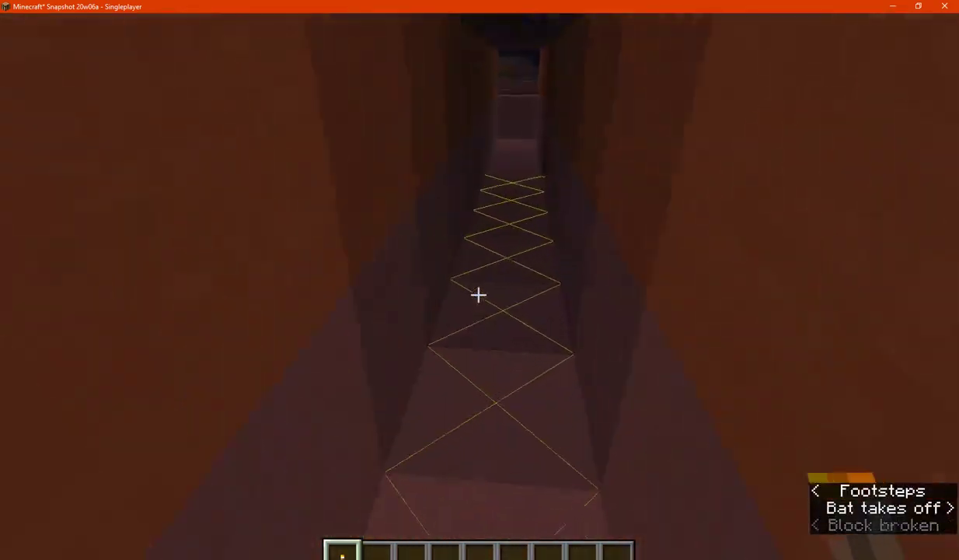
key("w")
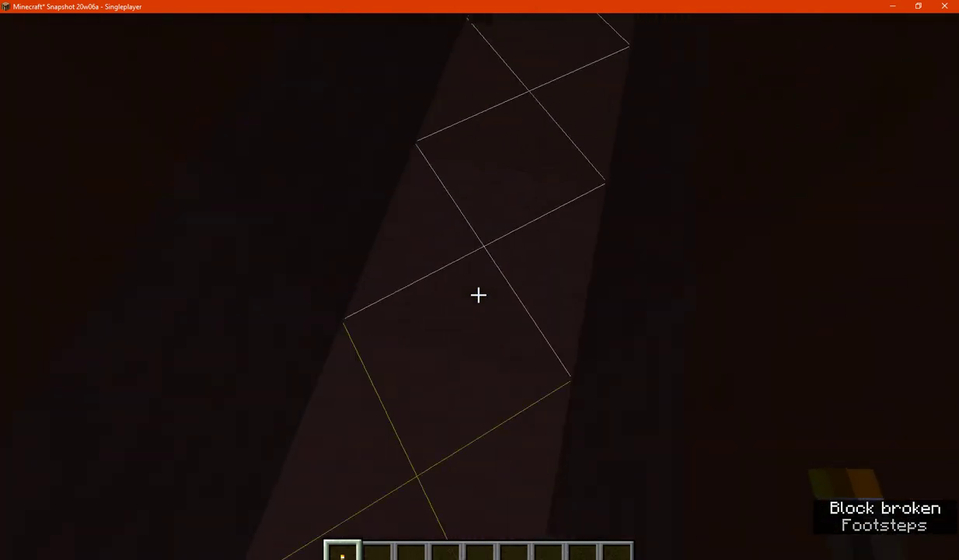
key("s")
key("w")
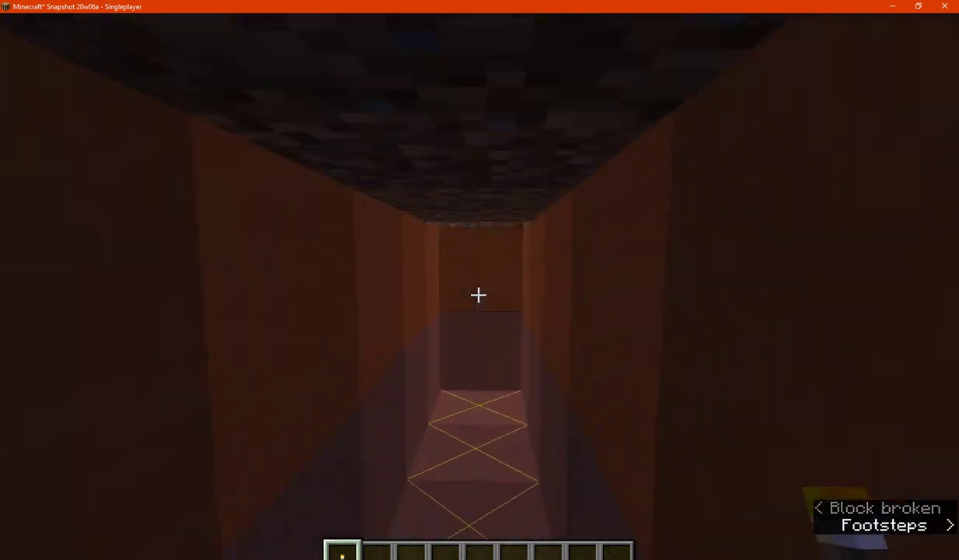
key("w")
key("space")
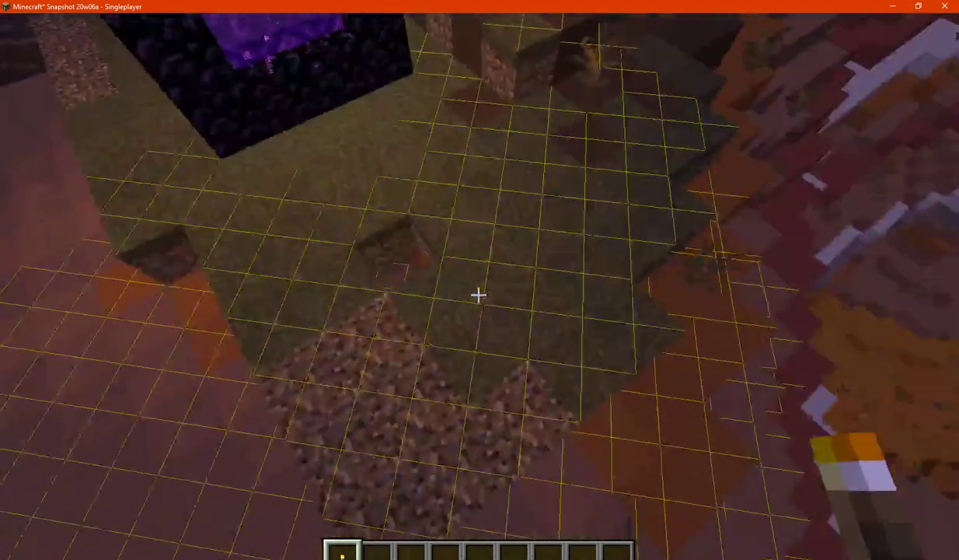
- Open the Light Overlay configuration again from the mod list, searching for "light"
key("Escape")
left_click(525, 297)
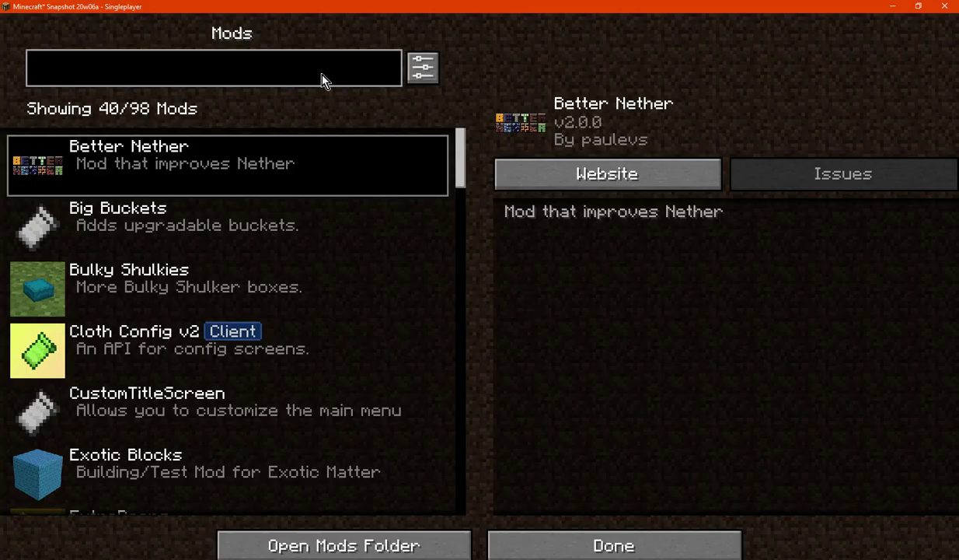
type("light")
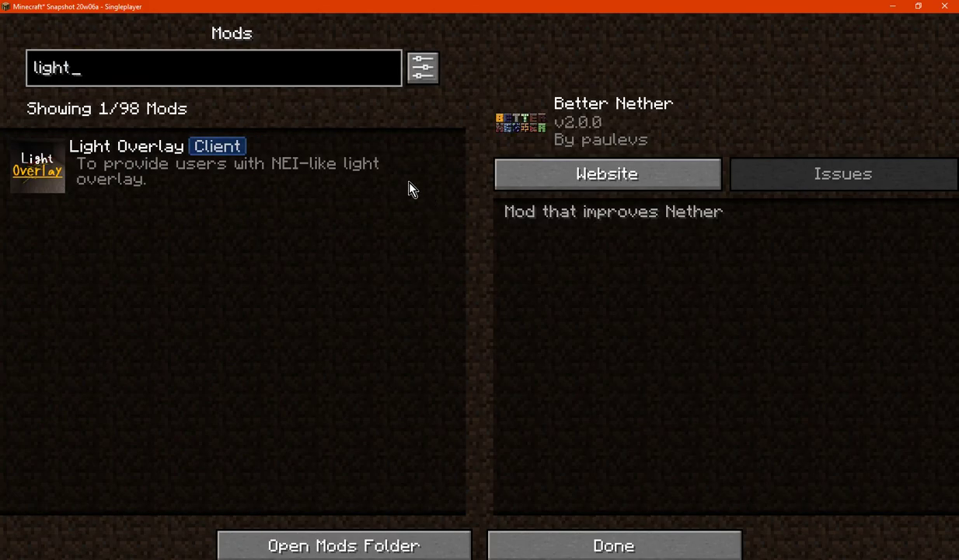
left_click(394, 175)
left_click(935, 113)
- Reset the Yellow Color and Red Color to their defaults, raise the Line Width to its maximum, and save the changes
left_click(869, 254)
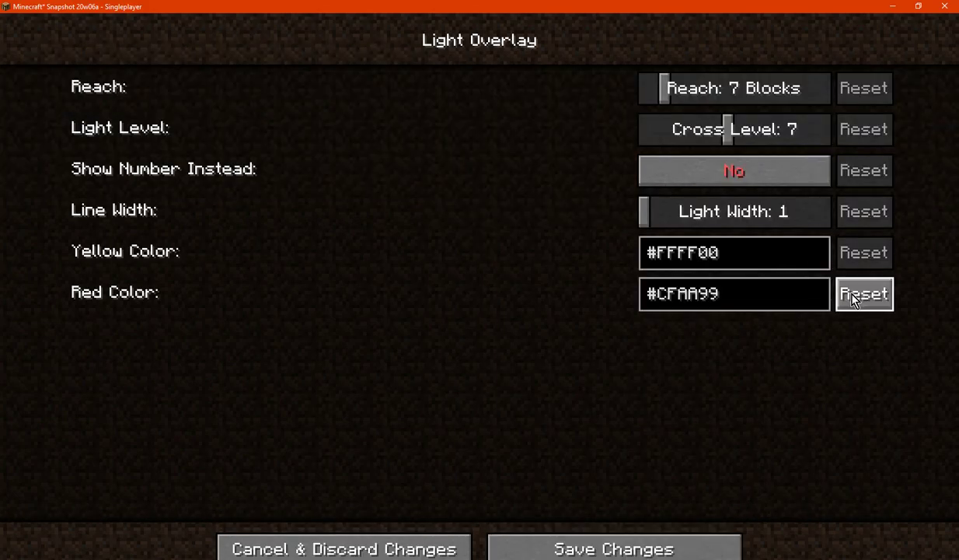
left_click(866, 296)
left_click_drag(690, 225, 887, 233)
left_click(631, 537)
left_click(627, 540)
left_click(614, 179)
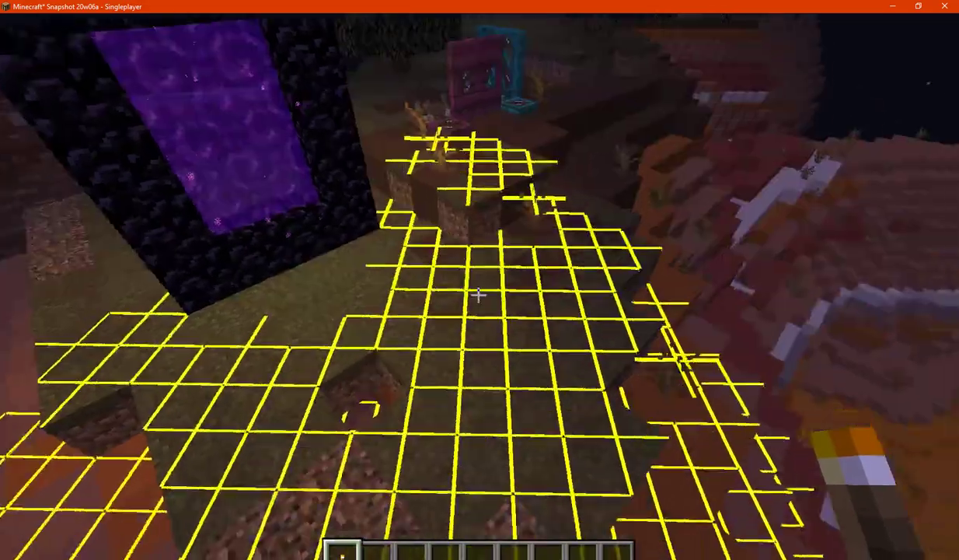
- Walk across the grass, through the tunnel and back up to examine the thickened overlay lines
key("s")
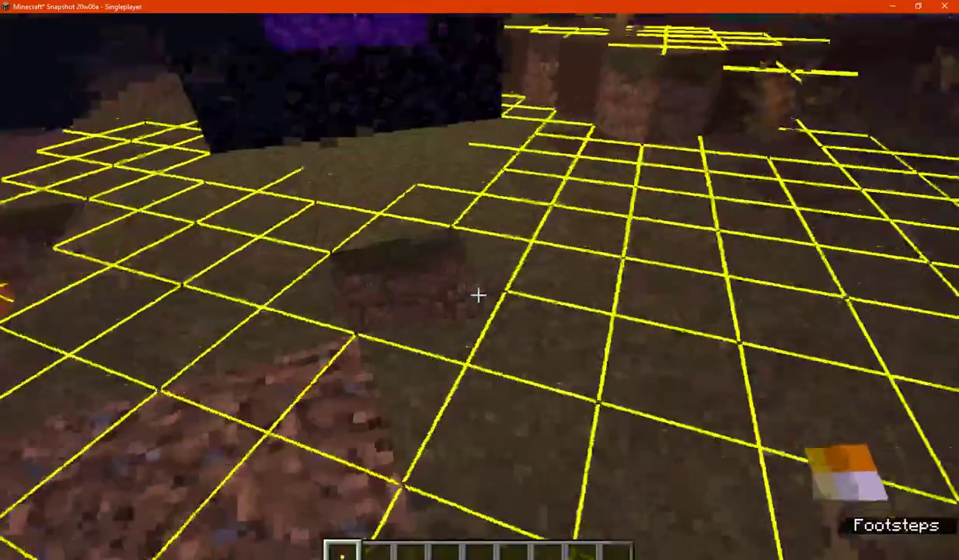
key("w")
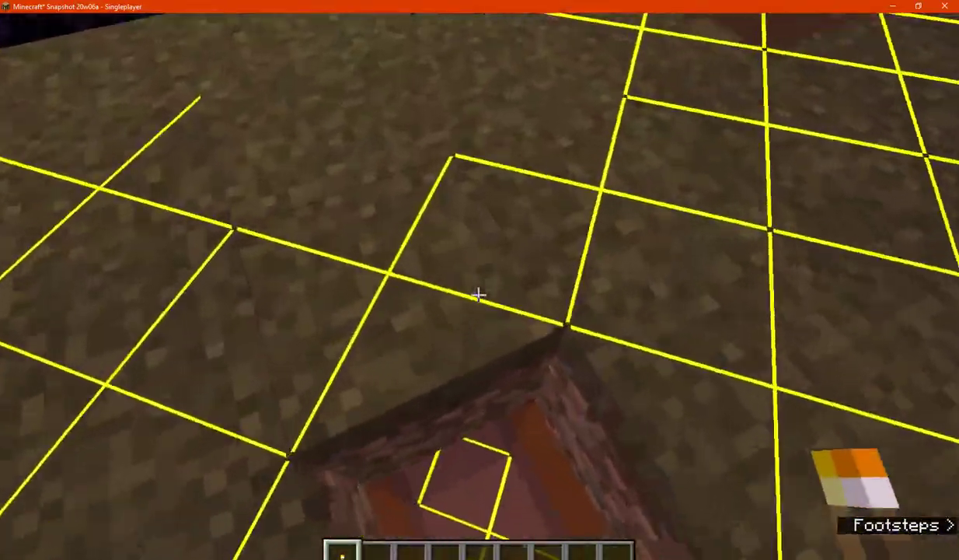
key("w")
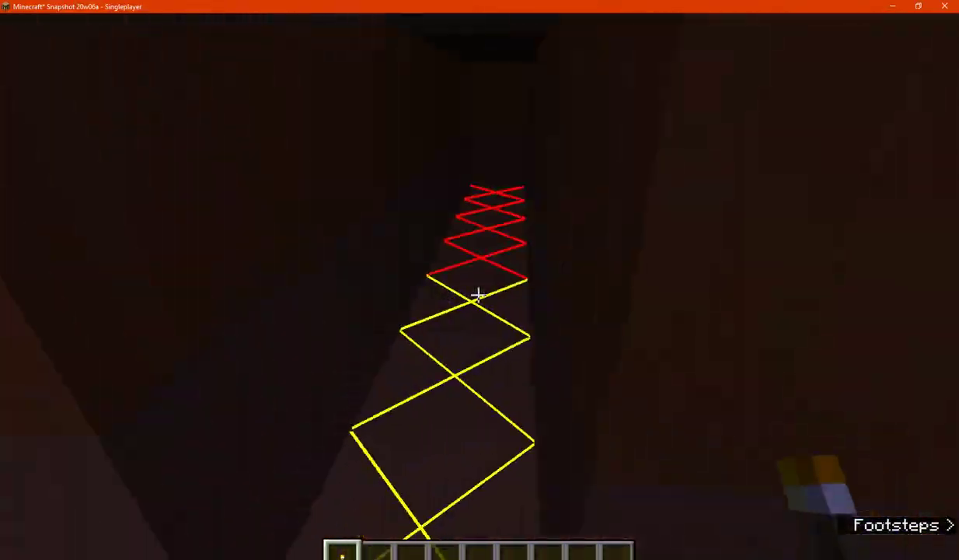
key("w")
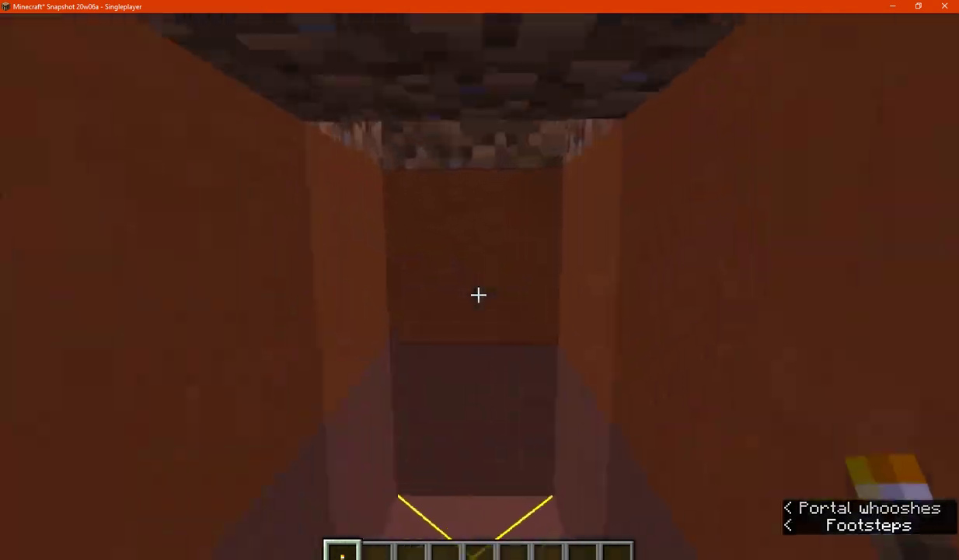
key("space")
key("s")
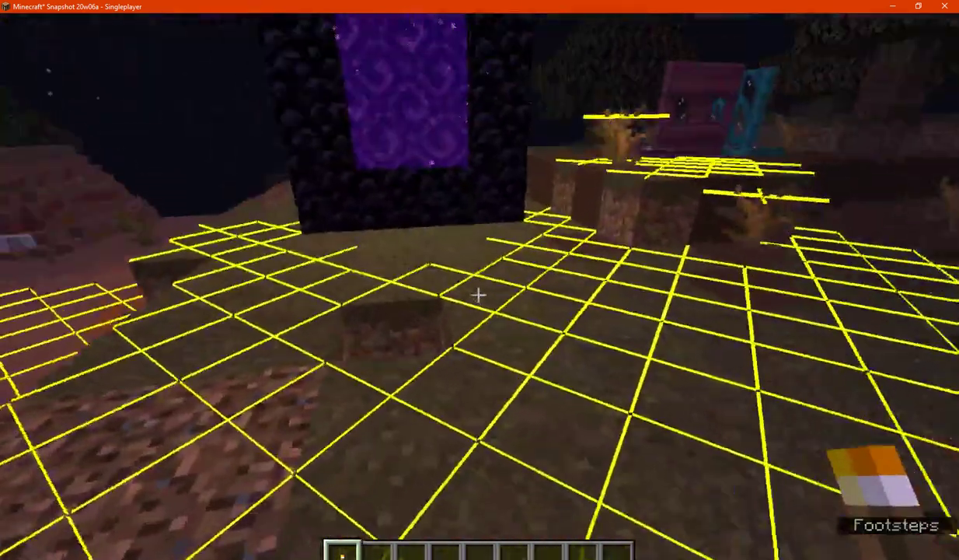
key("w")
- Open the Light Overlay configuration from the mod list, searching for "light"
key("Escape")
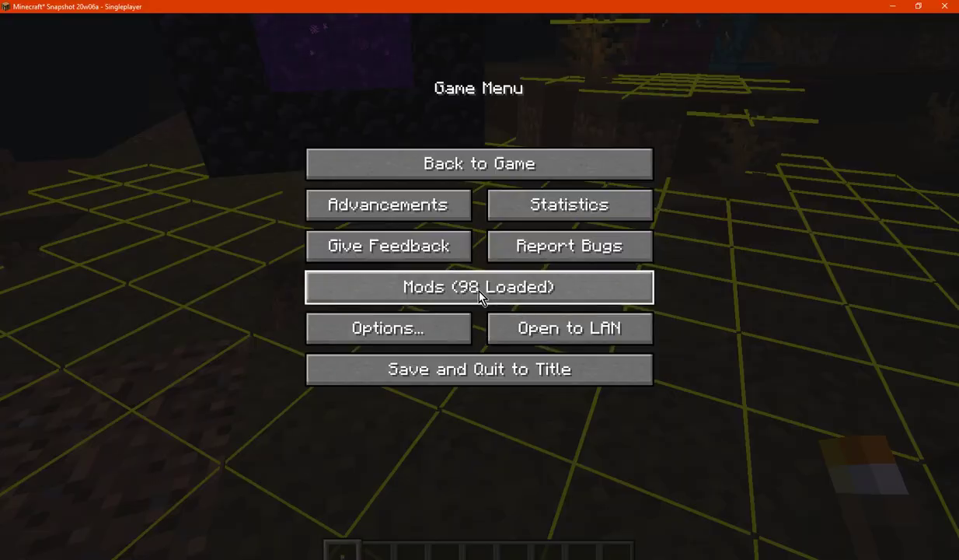
left_click(462, 284)
type("light")
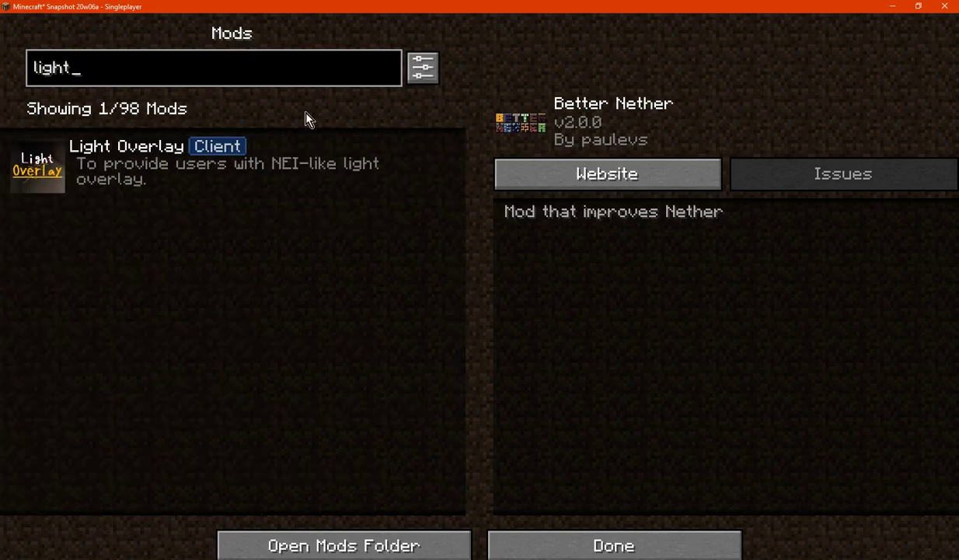
left_click(365, 156)
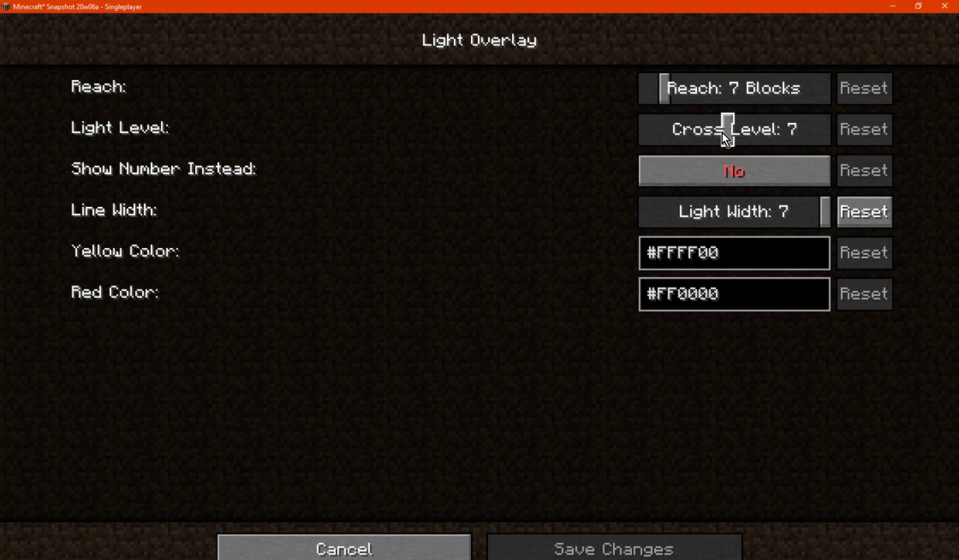
- Set the Light Level to 15 and the Reach to 50 blocks, and save the changes
left_click_drag(727, 139, 859, 125)
left_click(700, 90)
left_click_drag(700, 90, 829, 90)
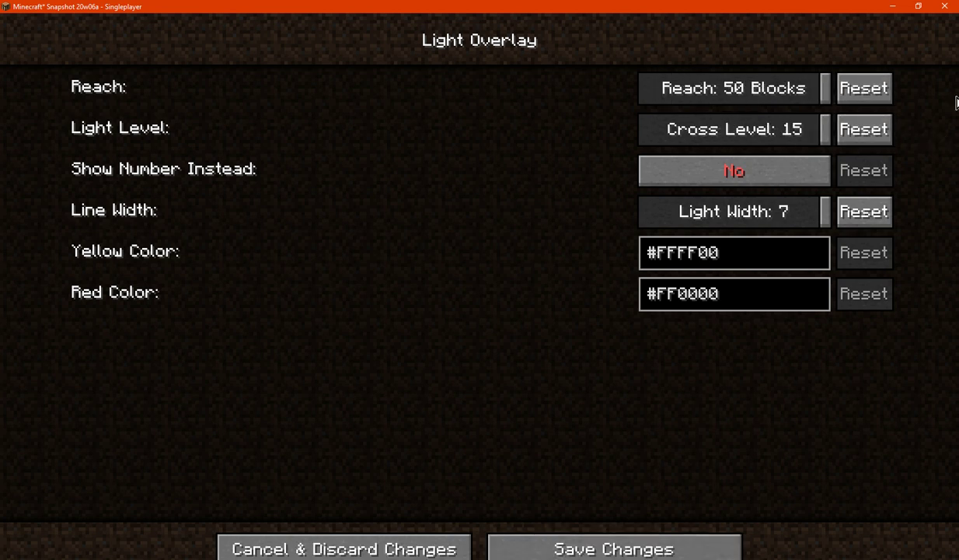
left_click(634, 549)
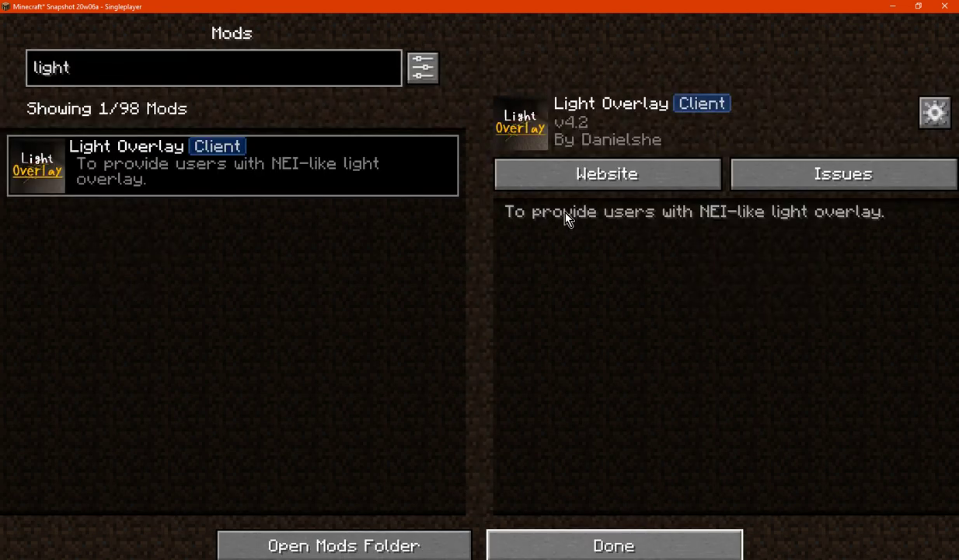
- Return to the game and display the debug information to check the frame rate with the extended overlay
key("Escape")
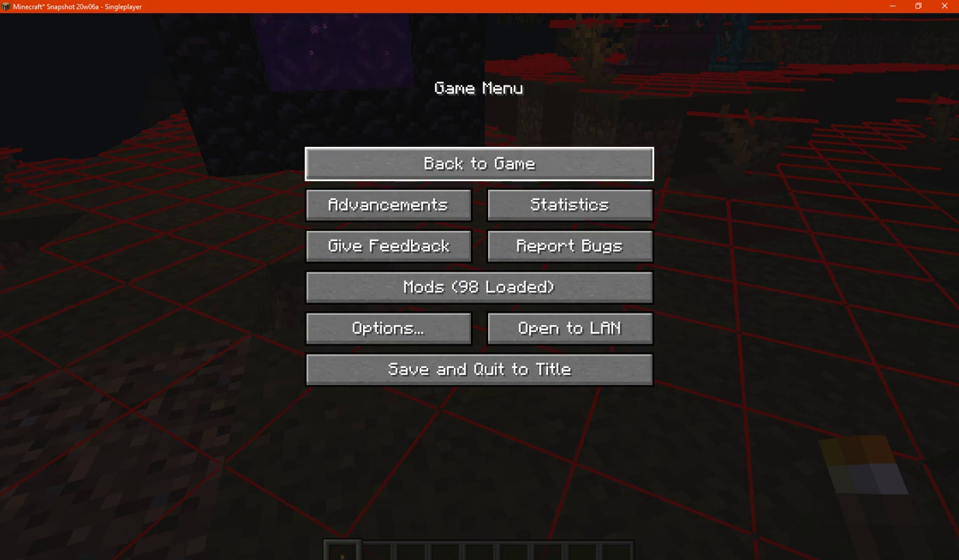
left_click(538, 165)
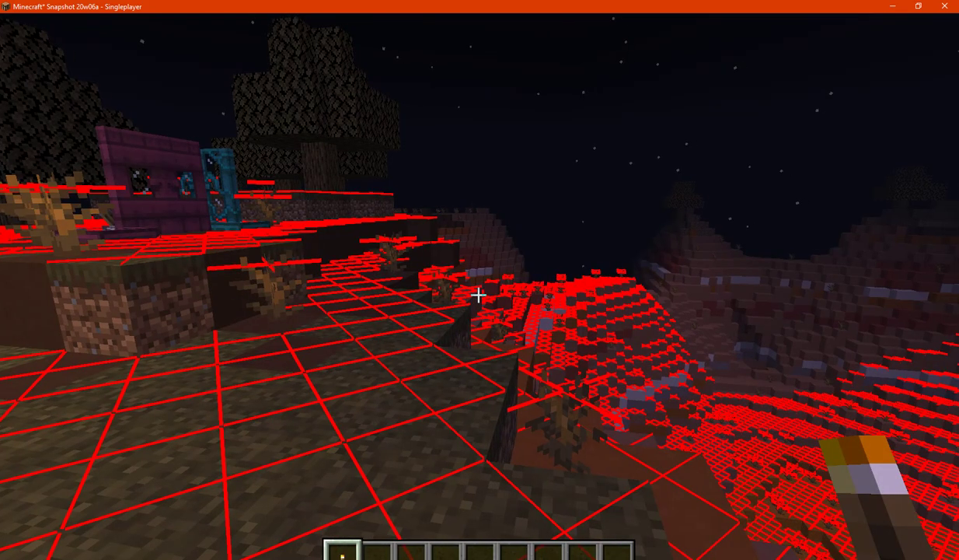
key("F3")
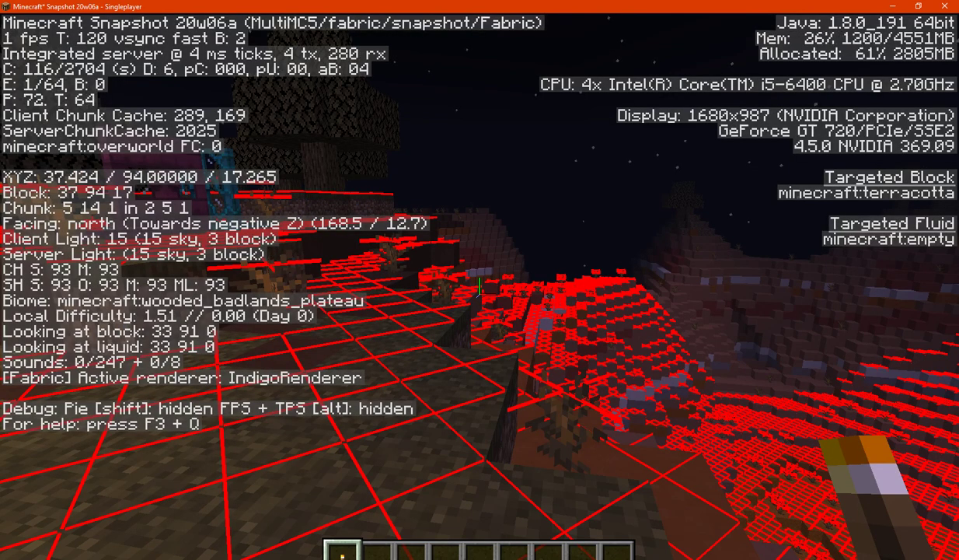
- Find Light Overlay in the mod list with the search "light" and open its configuration
key("Escape")
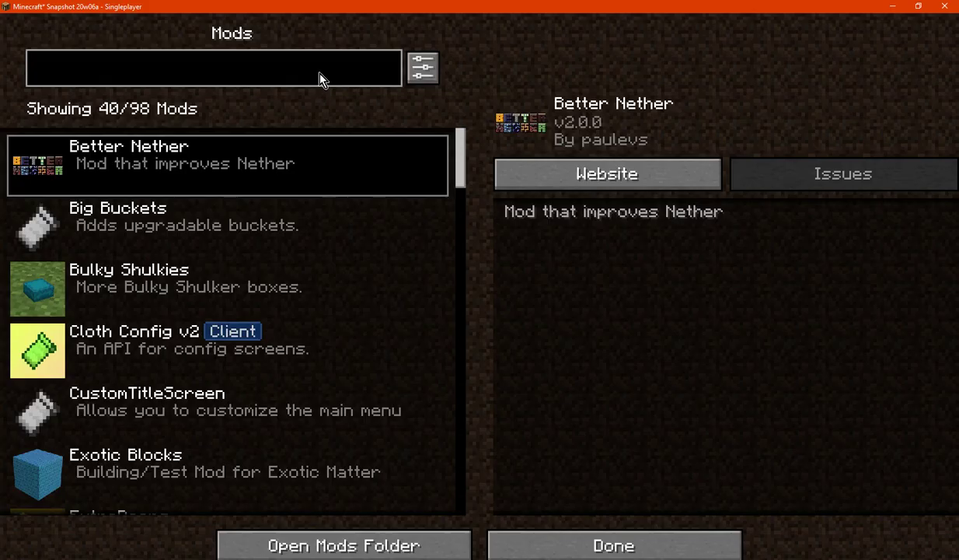
type("light")
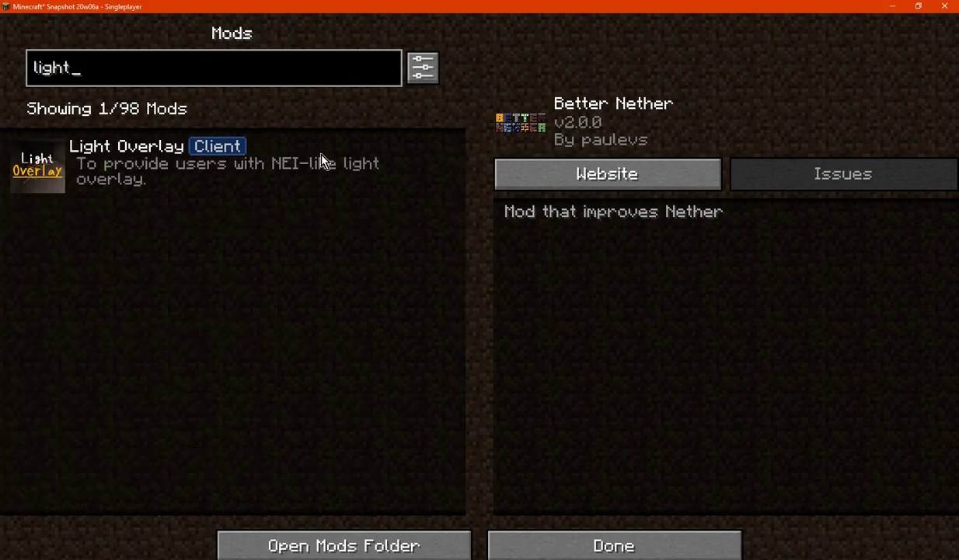
key("Tab")
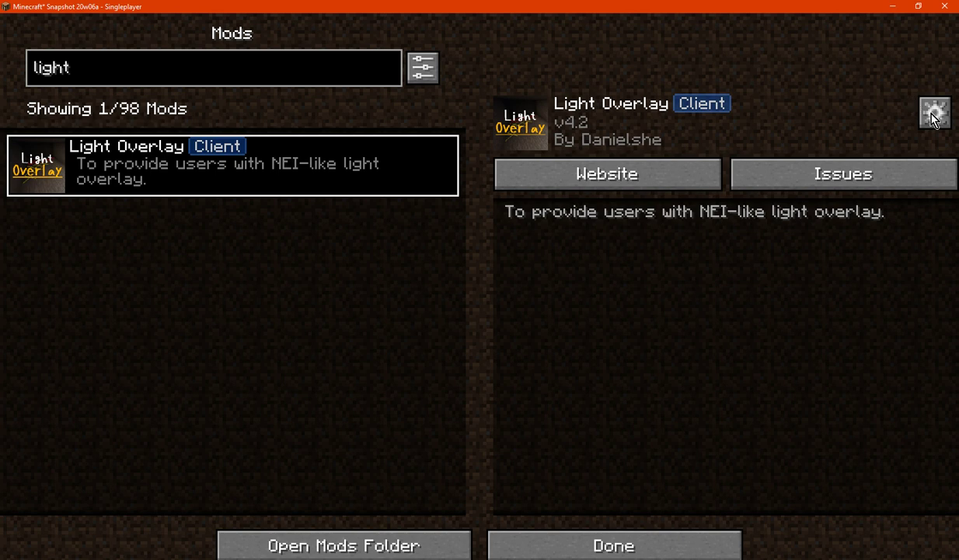
left_click(934, 114)
- Set the Reach to 6 blocks, save the changes, and return to the game
left_click(739, 88)
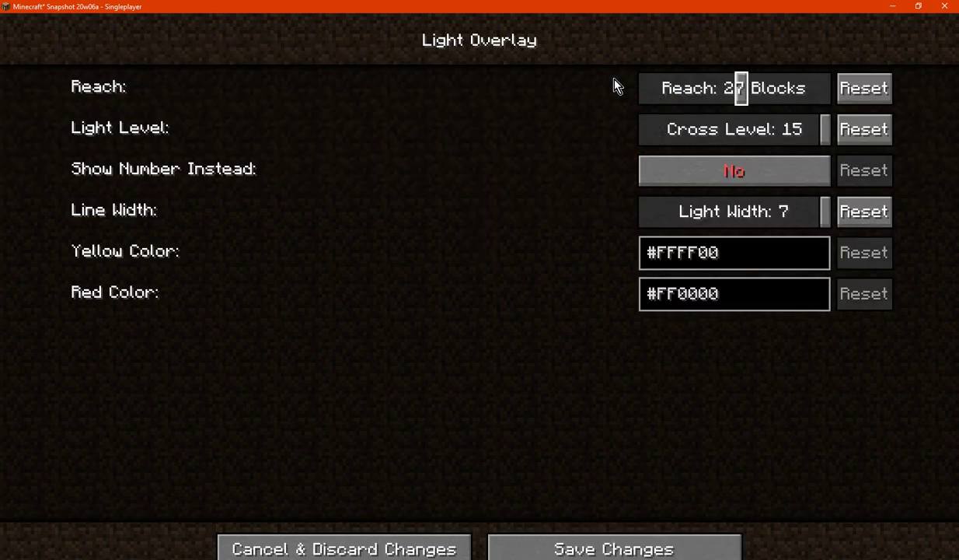
left_click_drag(740, 88, 614, 81)
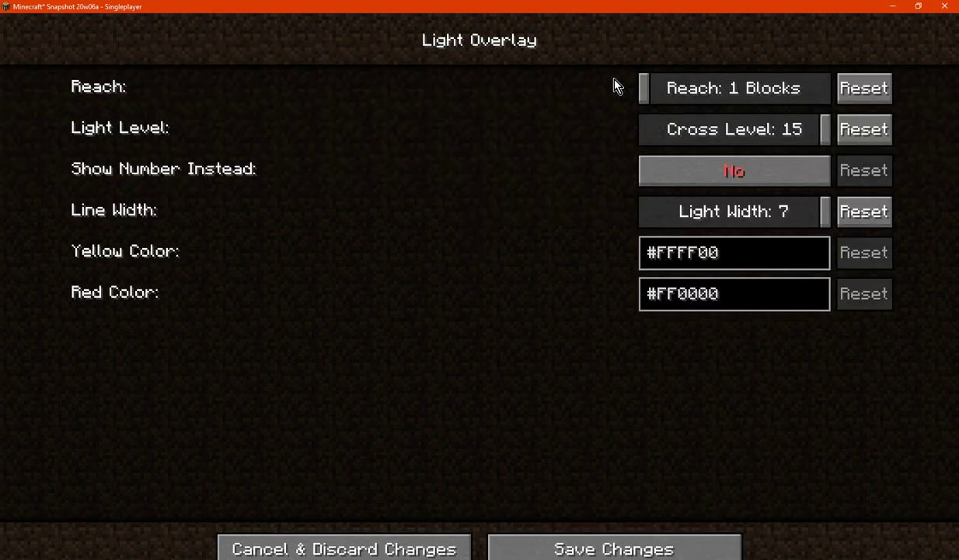
left_click(678, 90)
left_click(665, 90)
left_click_drag(666, 93, 665, 93)
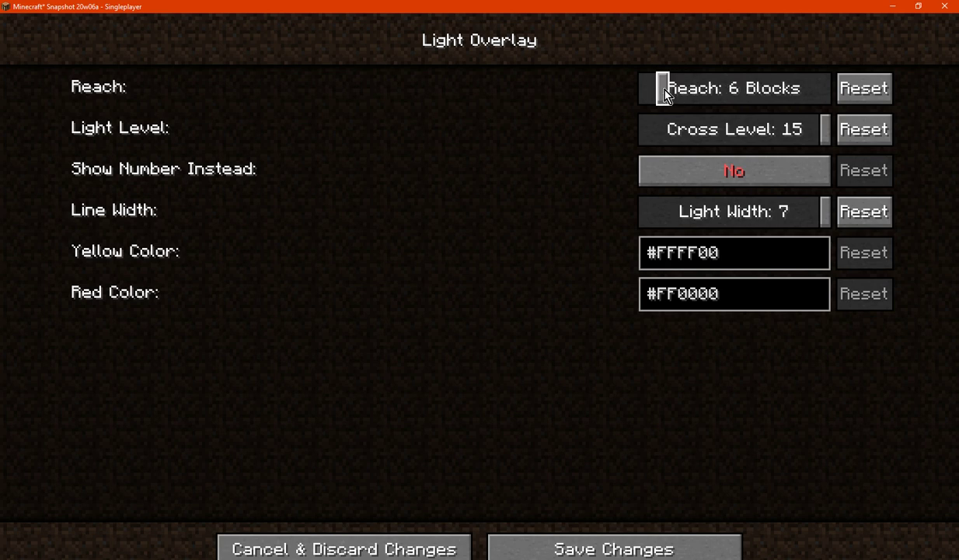
left_click(634, 554)
left_click(628, 552)
left_click(562, 178)
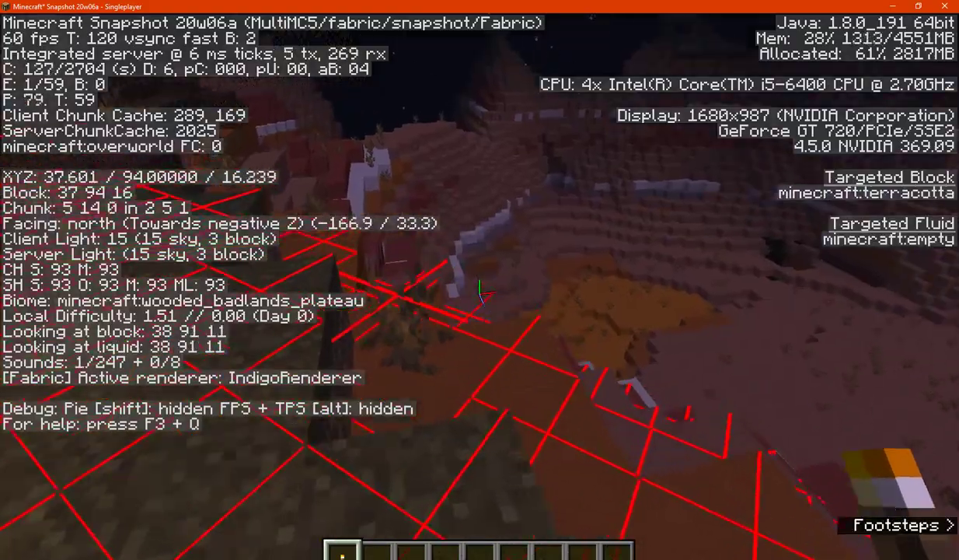
- Hide the debug information and walk across the badlands to examine the red overlay at the reduced reach
key("F3")
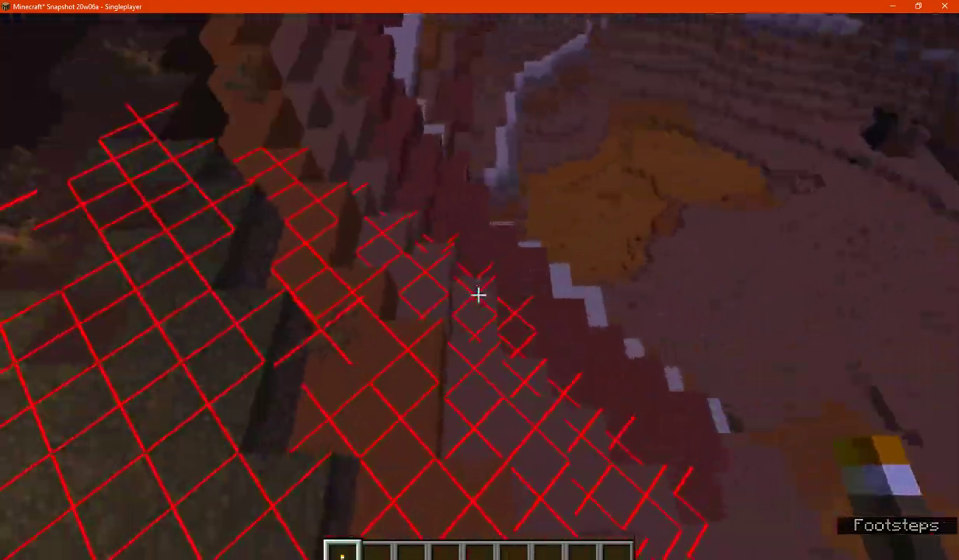
key("w")
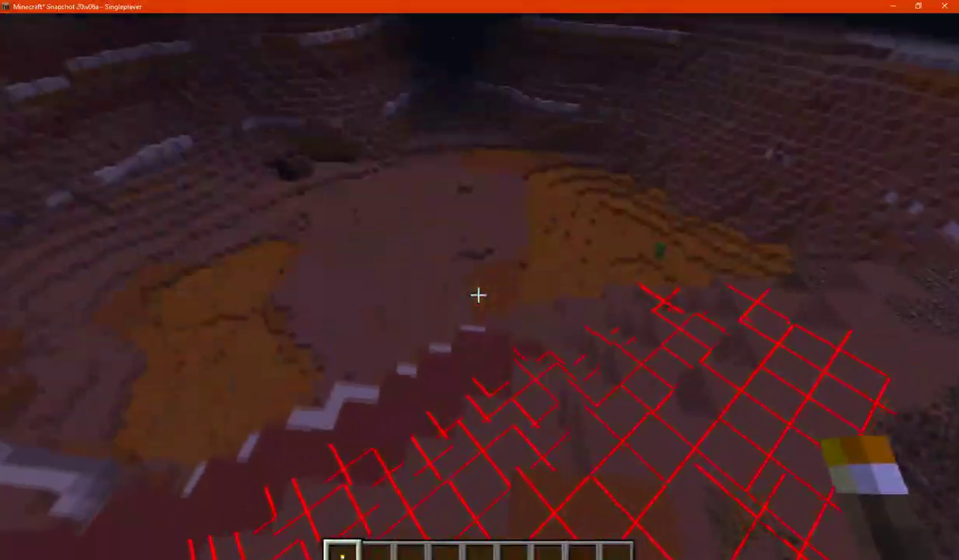
key("w")
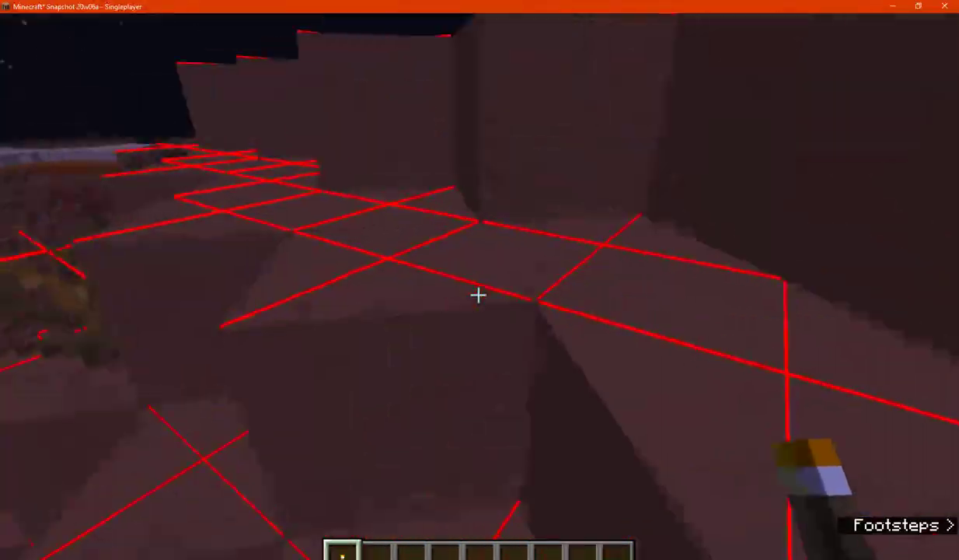
key("w")
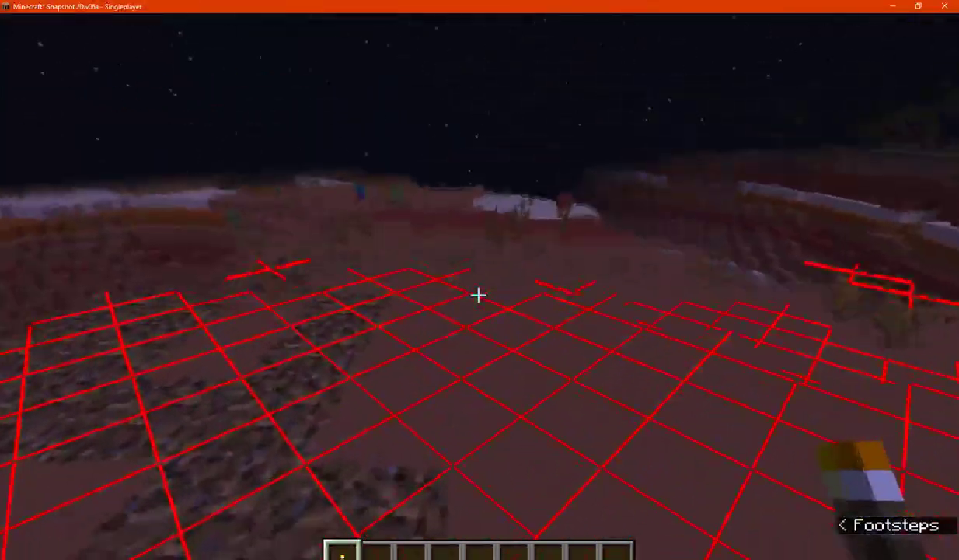
key("w")
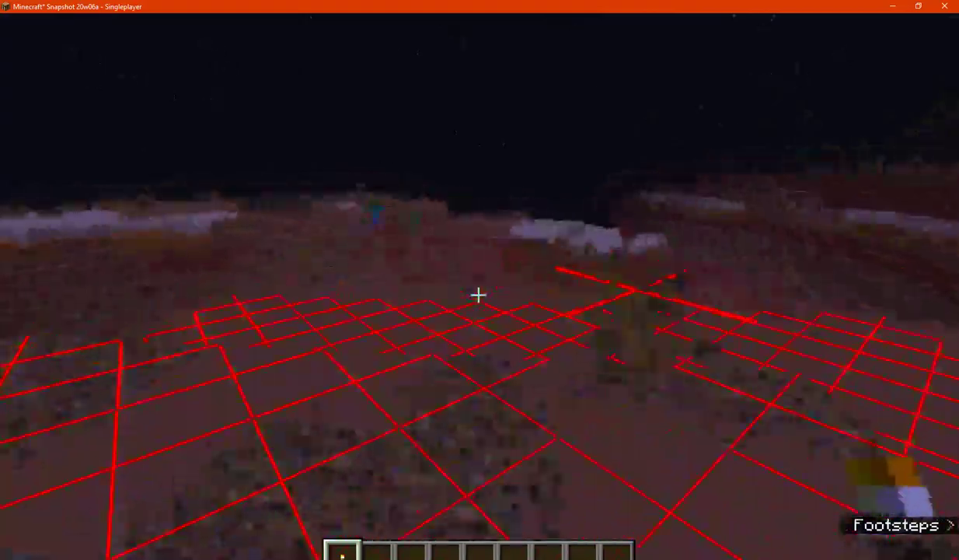
key("w")
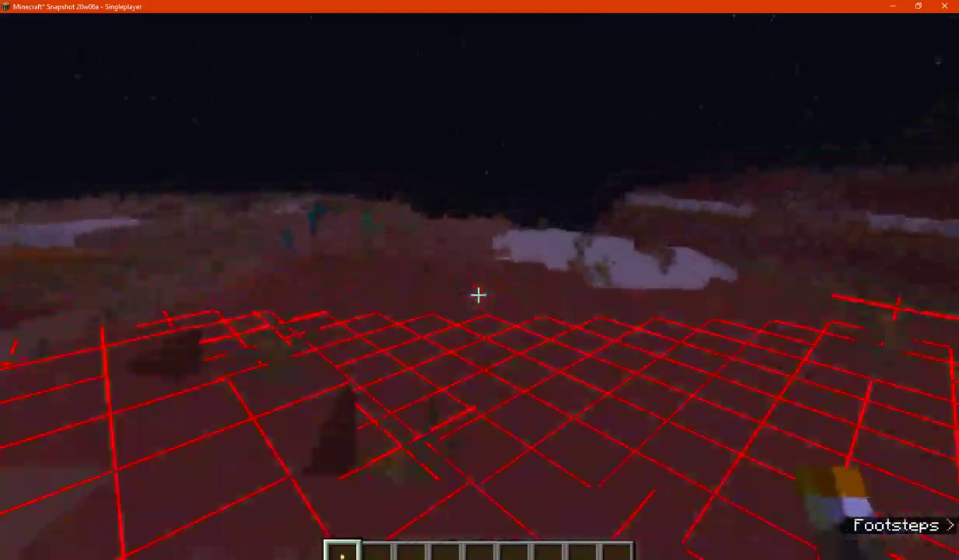
key("w")
- Reopen the Light Overlay configuration from the mod list, searching for "light"
key("Escape")
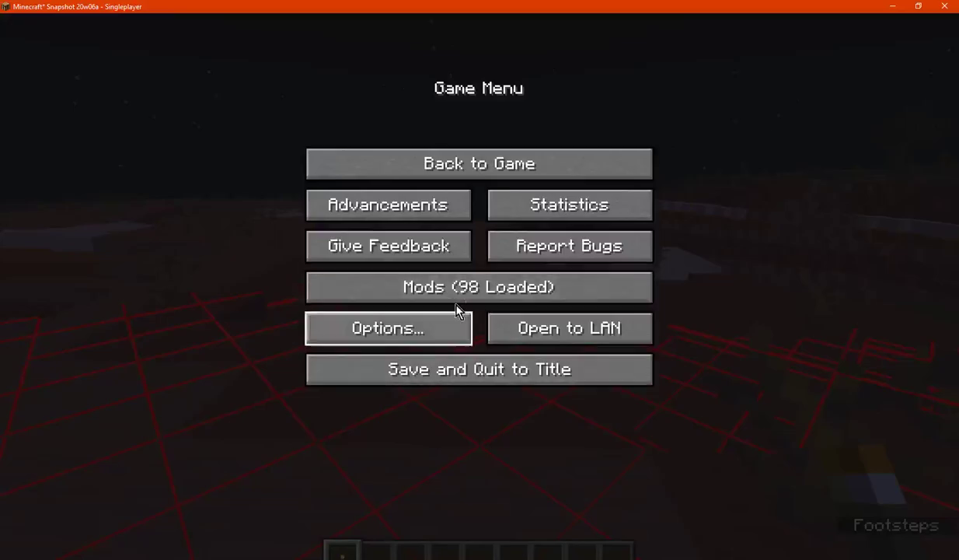
left_click(455, 294)
type("light")
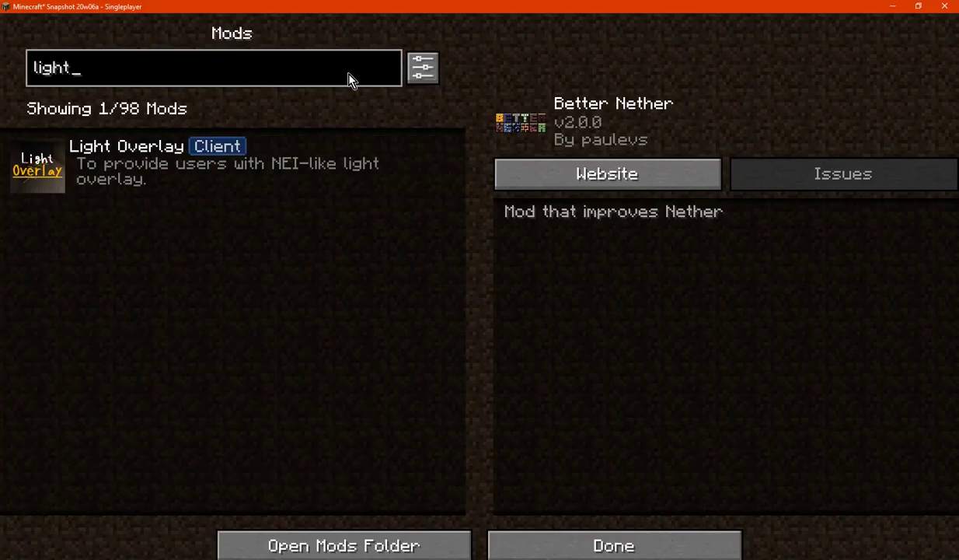
left_click(412, 160)
left_click(932, 109)
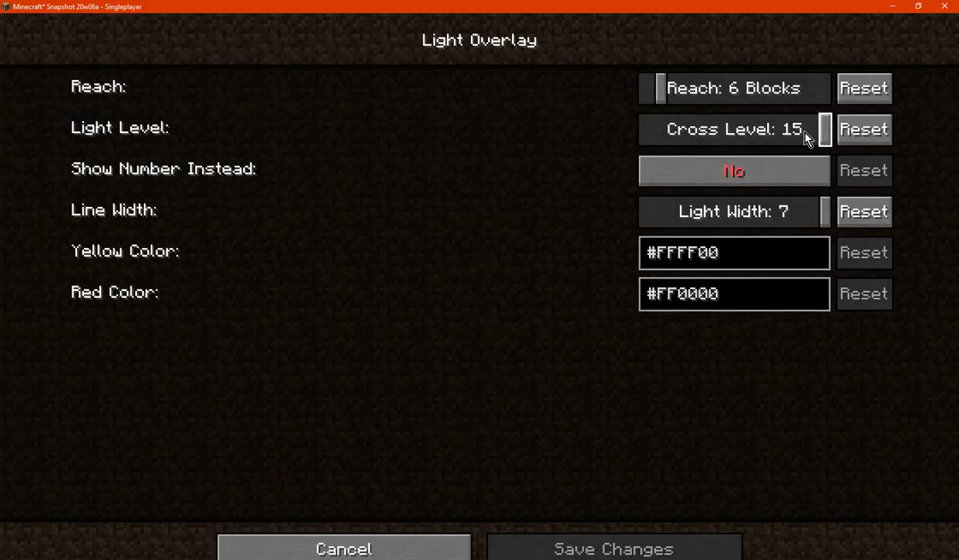
- Set the Light Level to 0, save the changes, and return to the game to view the overlay
left_click_drag(805, 136, 642, 131)
left_click(662, 547)
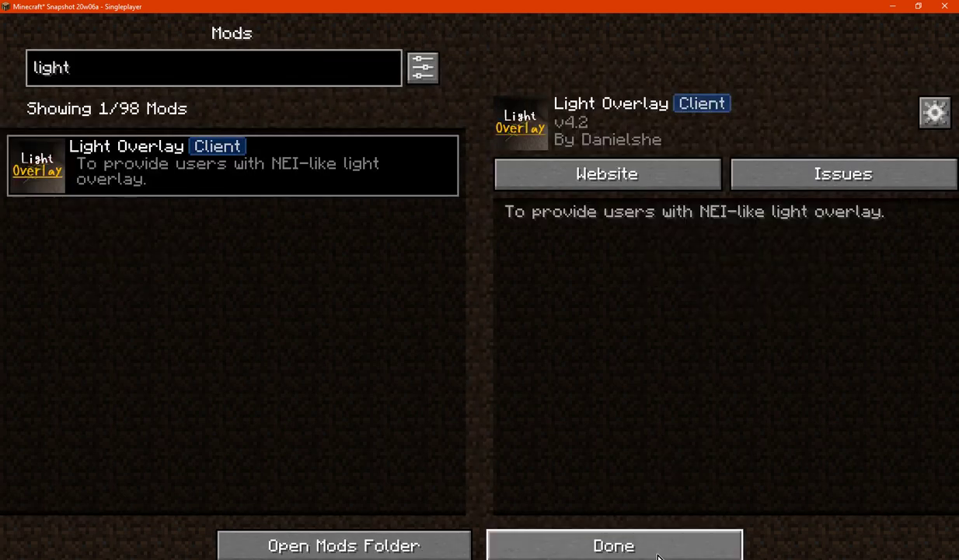
left_click(657, 547)
left_click(615, 172)
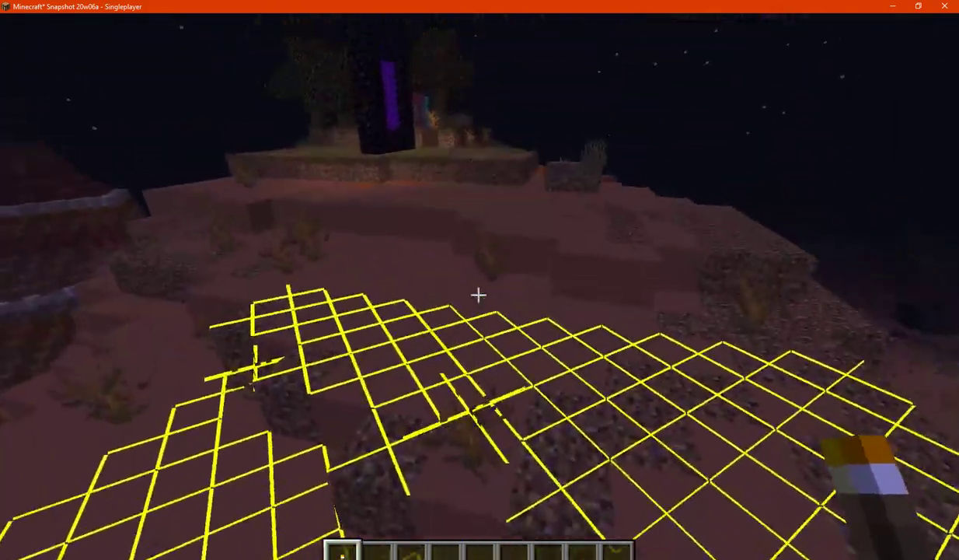
- Bring up the Light Overlay configuration again through the mod search "light"
key("Escape")
left_click(478, 294)
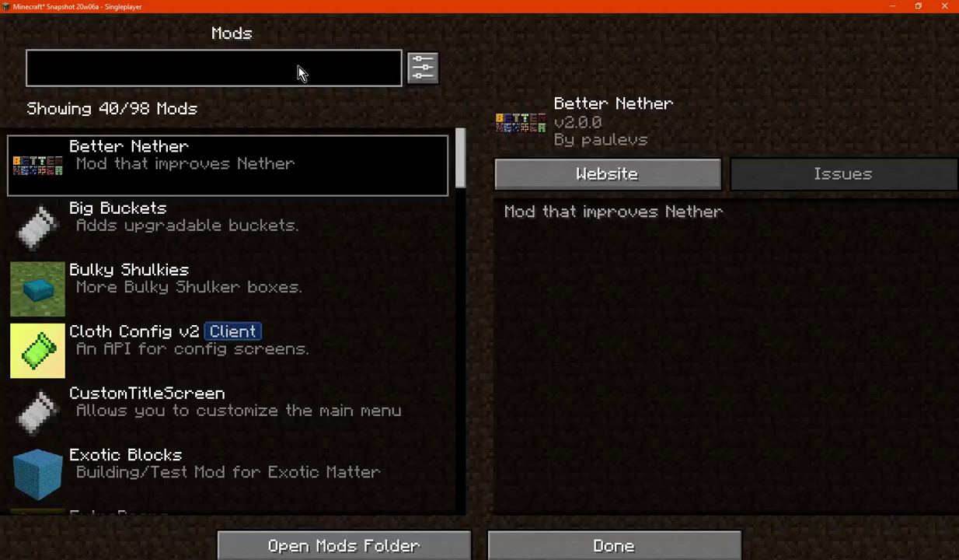
type("light")
left_click(332, 155)
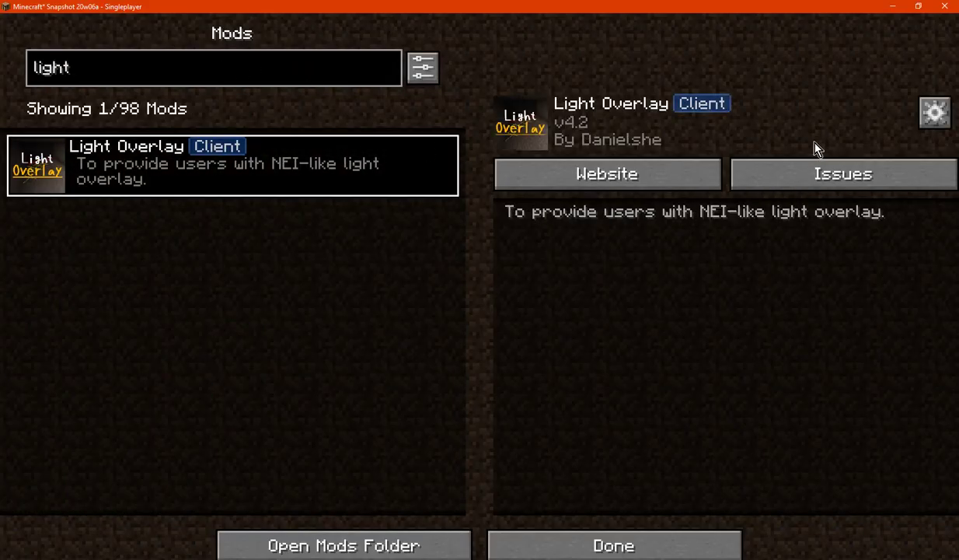
left_click(935, 113)
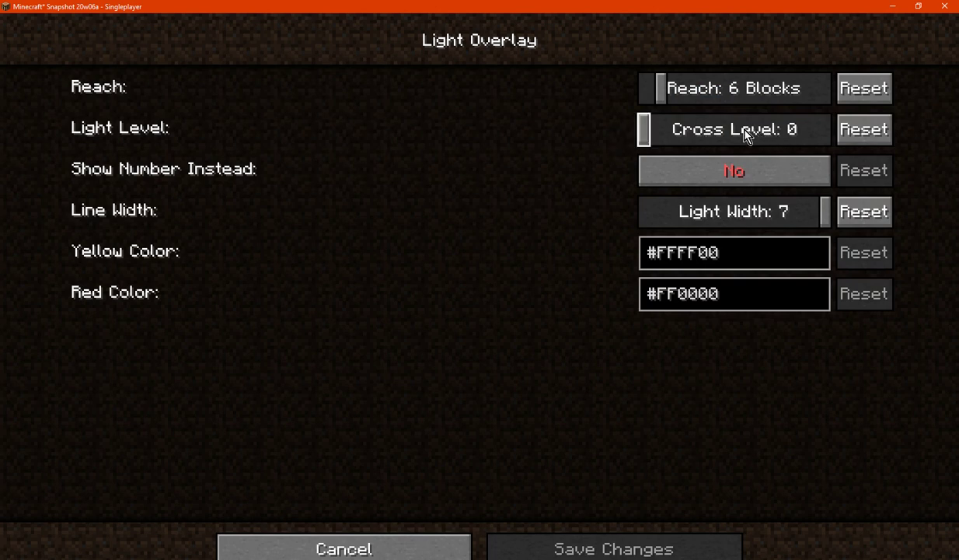
- Set the Light Level to 15, save the changes, and return to the game to view the overlay
left_click_drag(734, 132, 826, 131)
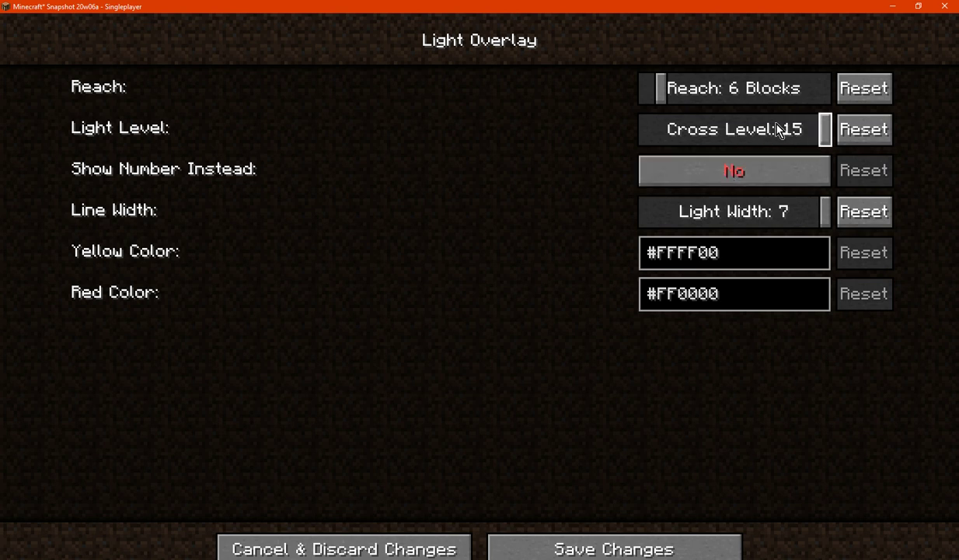
left_click(698, 552)
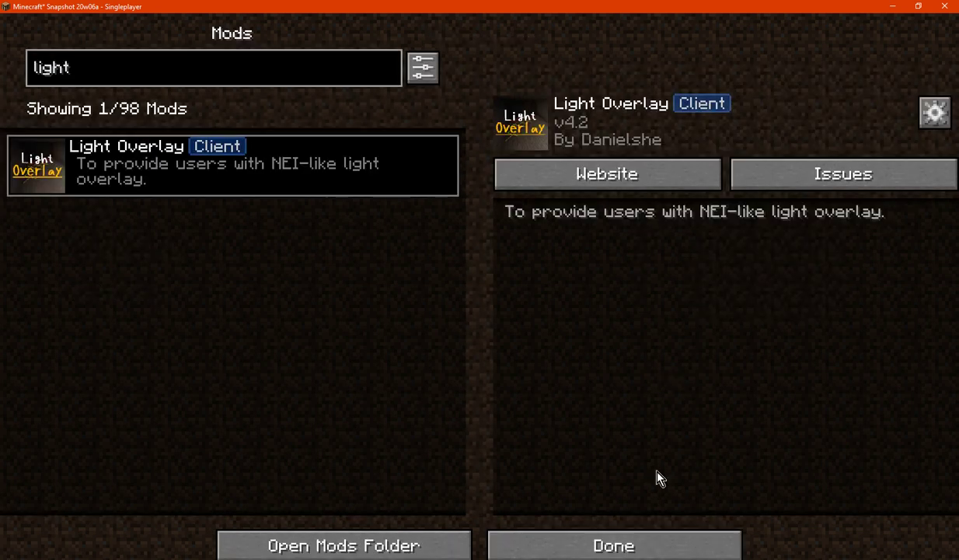
left_click(657, 529)
left_click(614, 171)
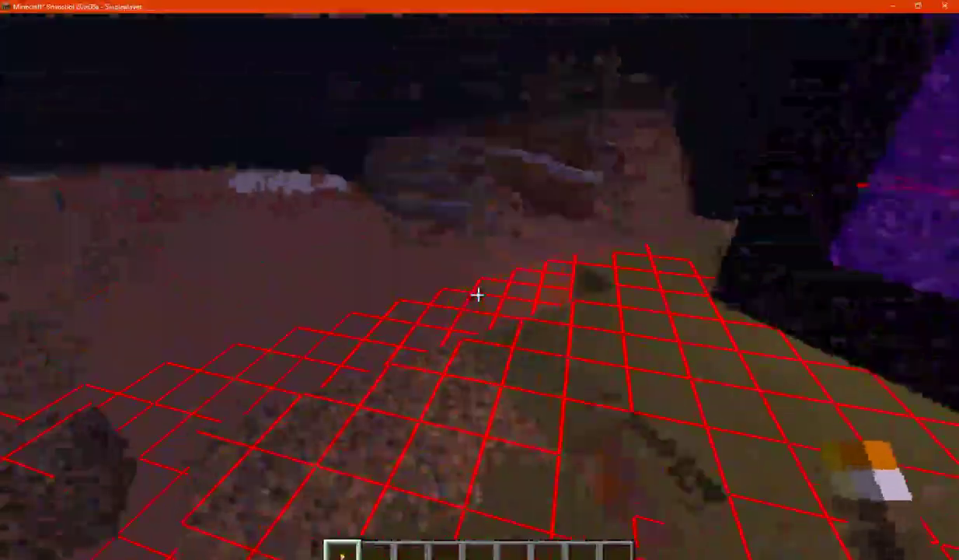
- Open the Light Overlay configuration once more by filtering the mod list for "light"
key("Escape")
left_click(476, 285)
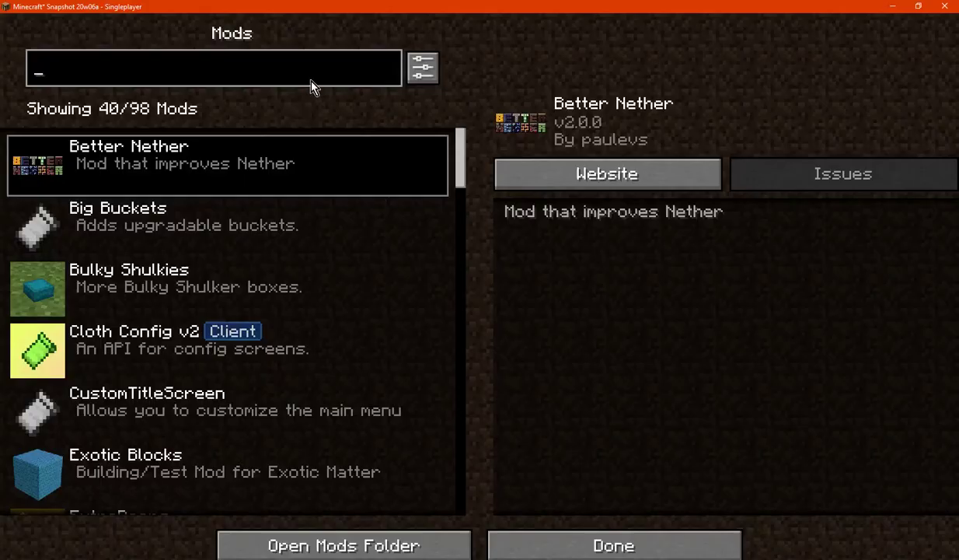
type("light")
left_click(394, 184)
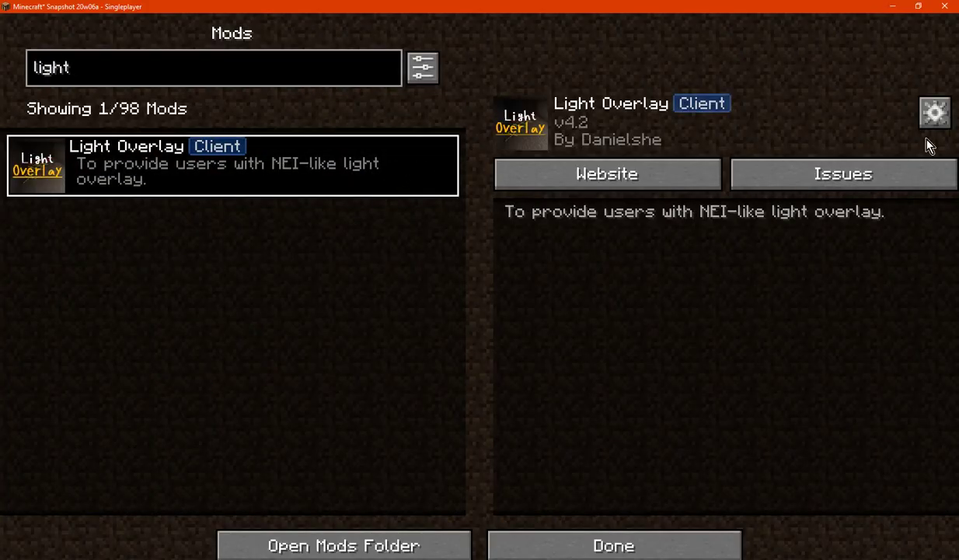
left_click(934, 109)
- Lower the Light Level to 0, save the changes, and go back to the game menu
left_click_drag(778, 128, 742, 142)
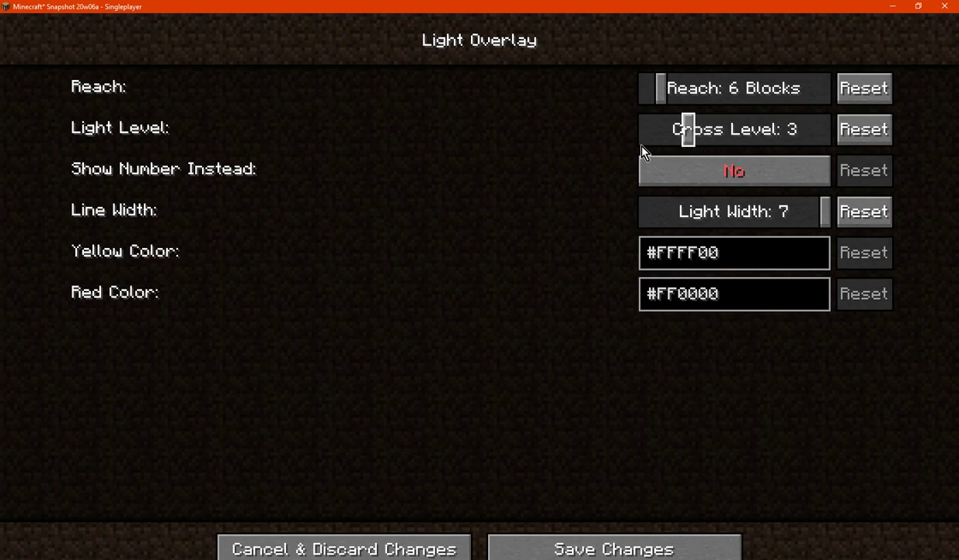
left_click_drag(642, 151, 642, 149)
left_click(659, 538)
left_click(641, 542)
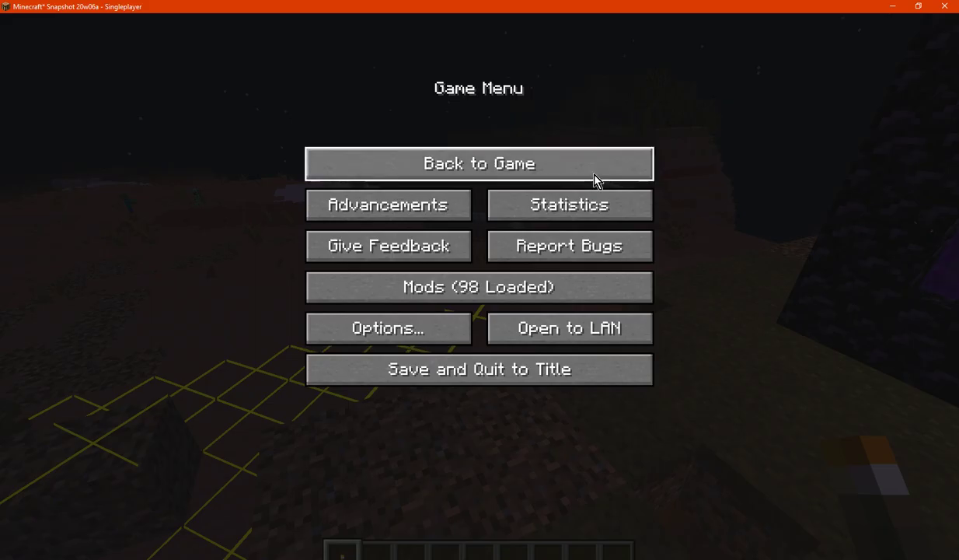
- Find Light Overlay in the mod list with the search "light" and open its configuration
left_click(482, 287)
type("light")
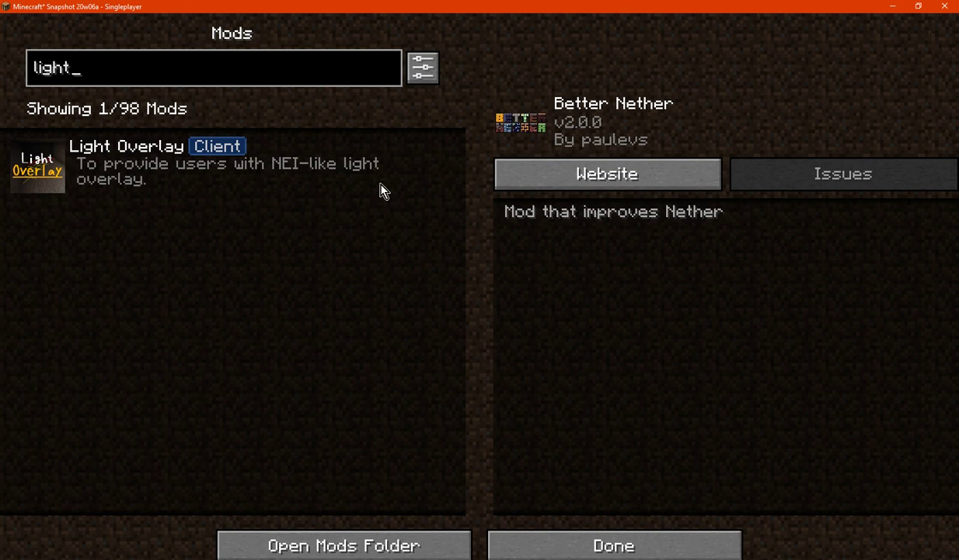
left_click(381, 190)
left_click(931, 117)
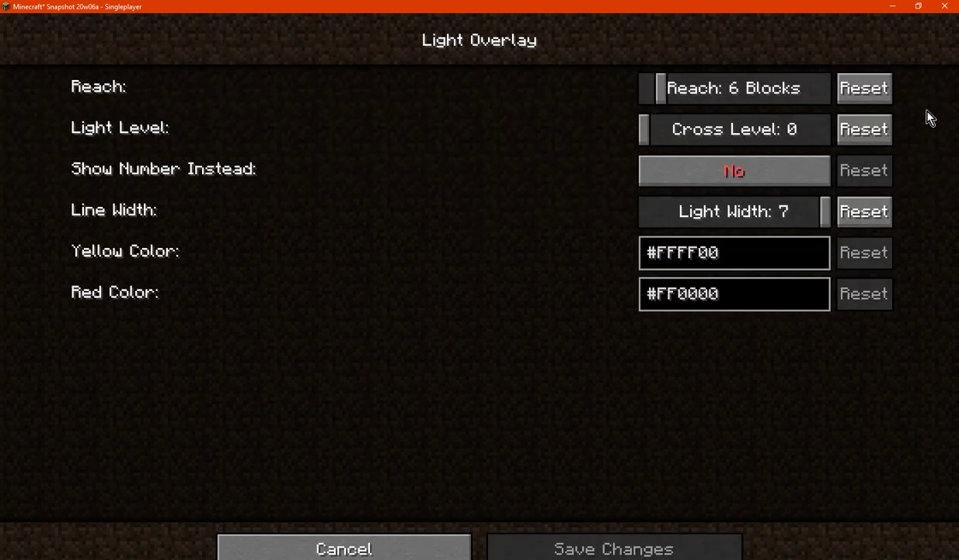
- Reset the Light Level and Reach to their defaults of 7, save the changes, and return to the game
left_click(859, 129)
left_click(859, 88)
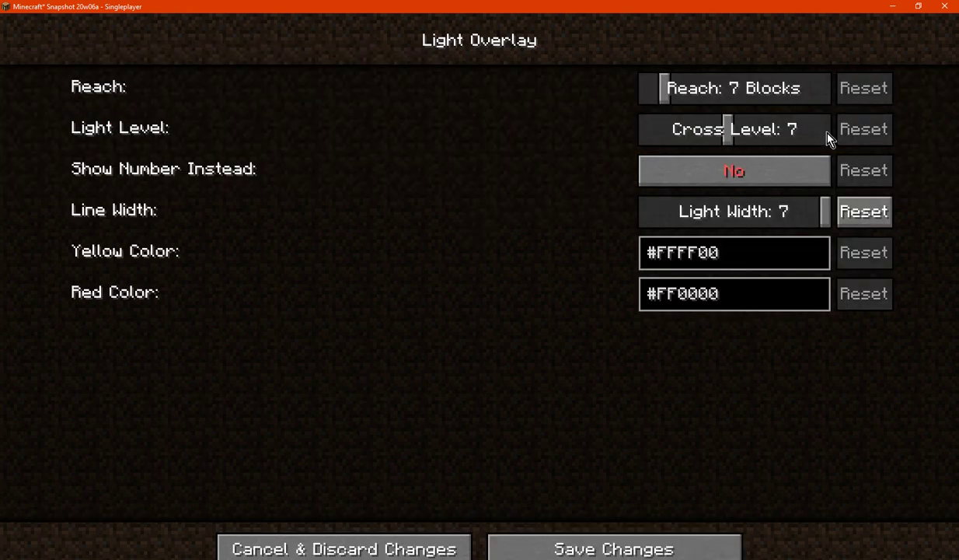
left_click(671, 555)
left_click(604, 545)
left_click(596, 172)
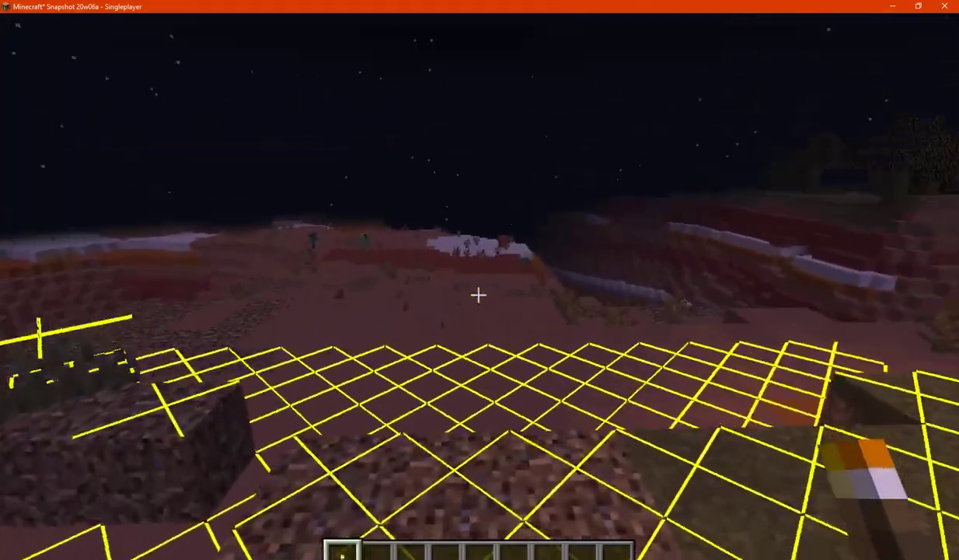
key("e")
key("alt+Tab")
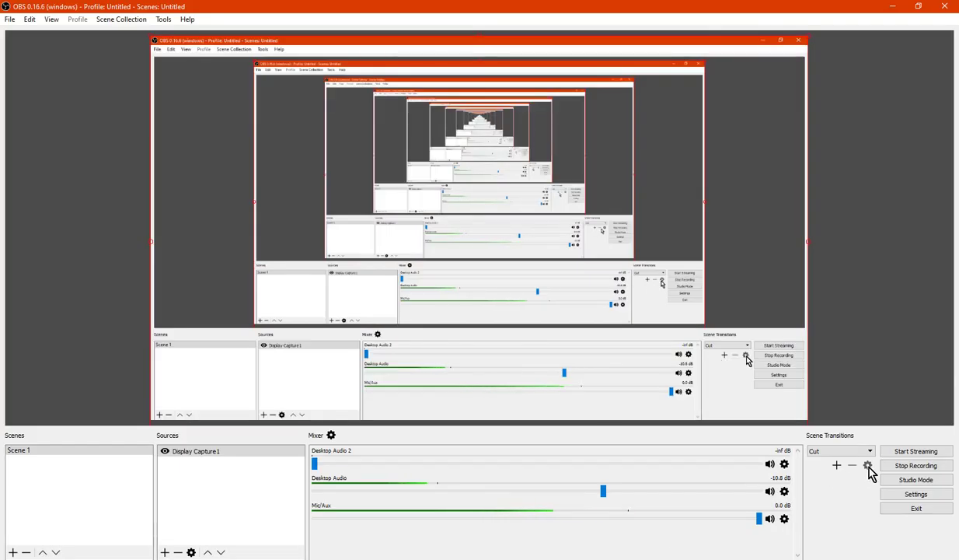